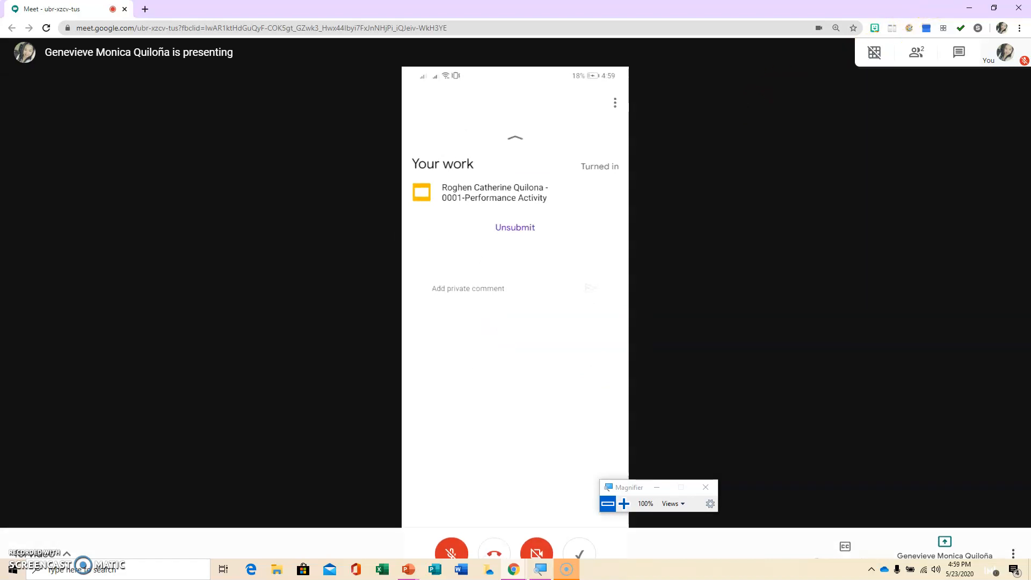
Switch to the full-size Classroom window and open the To-do list of work to review.
{"action": "left_click", "coordinate": [1001, 11]}
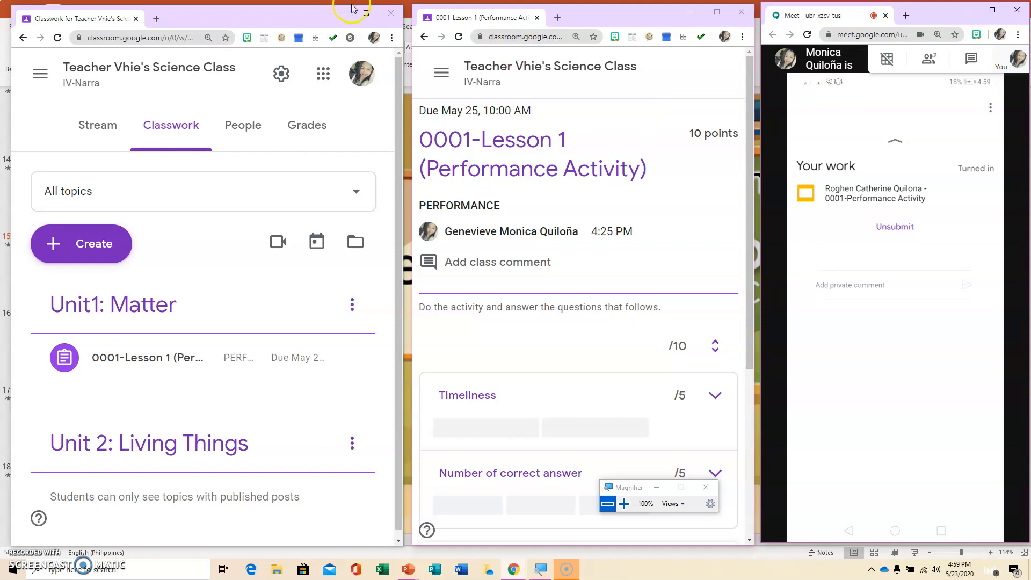
{"action": "left_click", "coordinate": [368, 12]}
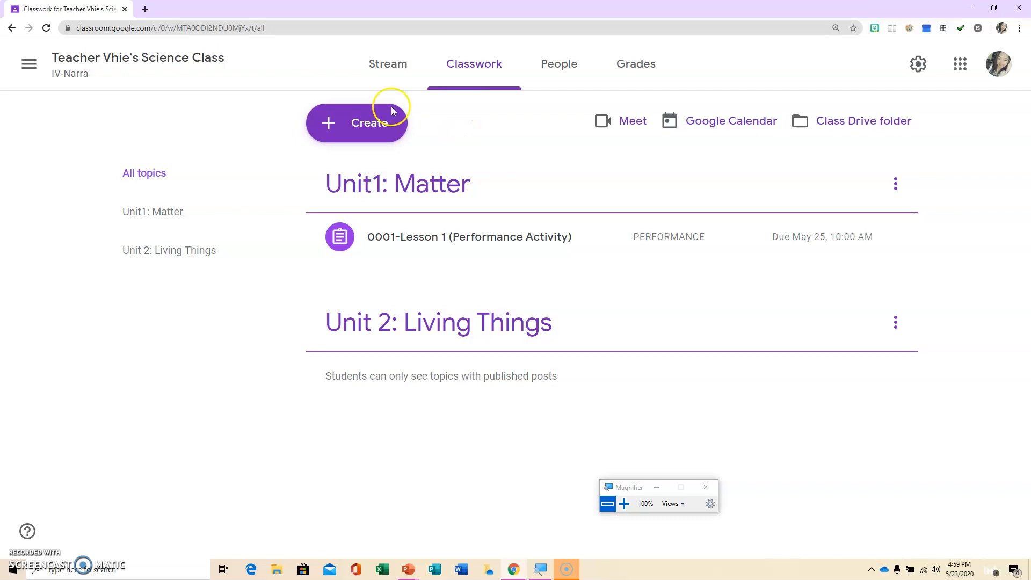
{"action": "left_click", "coordinate": [25, 66]}
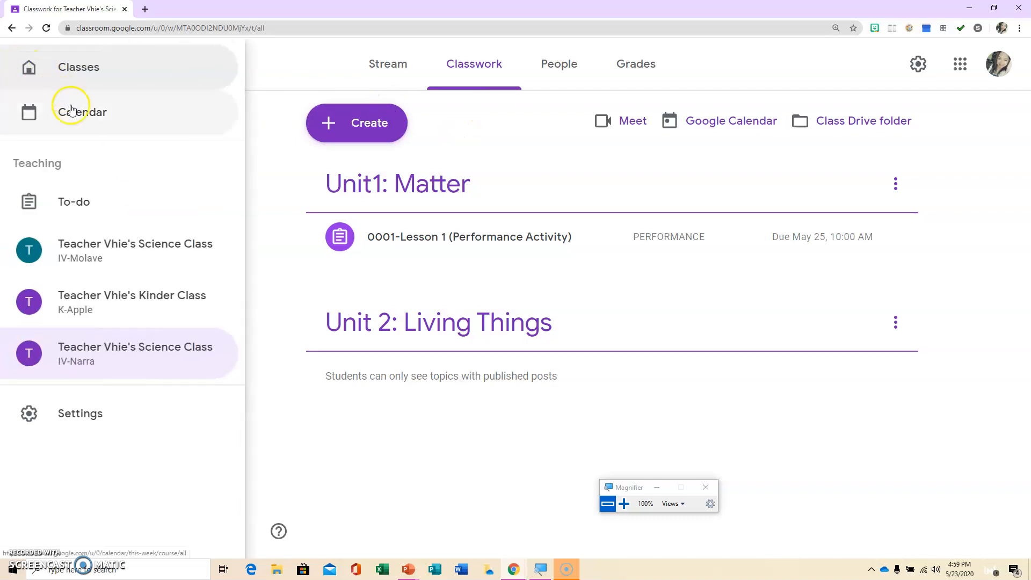
{"action": "left_click", "coordinate": [90, 204]}
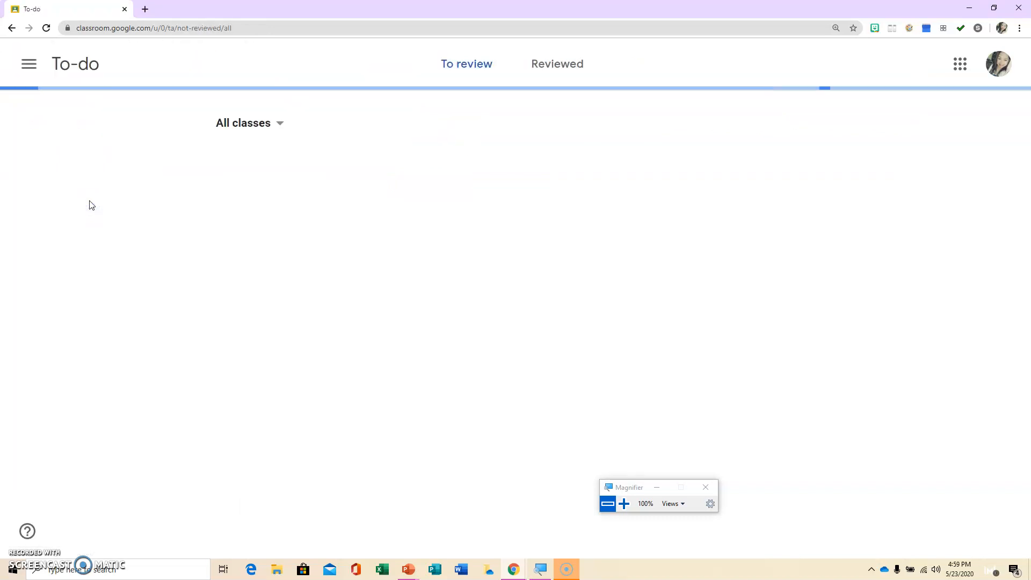
Filter the work to review by the first Science Class, and after that by the IV-Narra Science Class.
{"action": "left_click", "coordinate": [276, 132]}
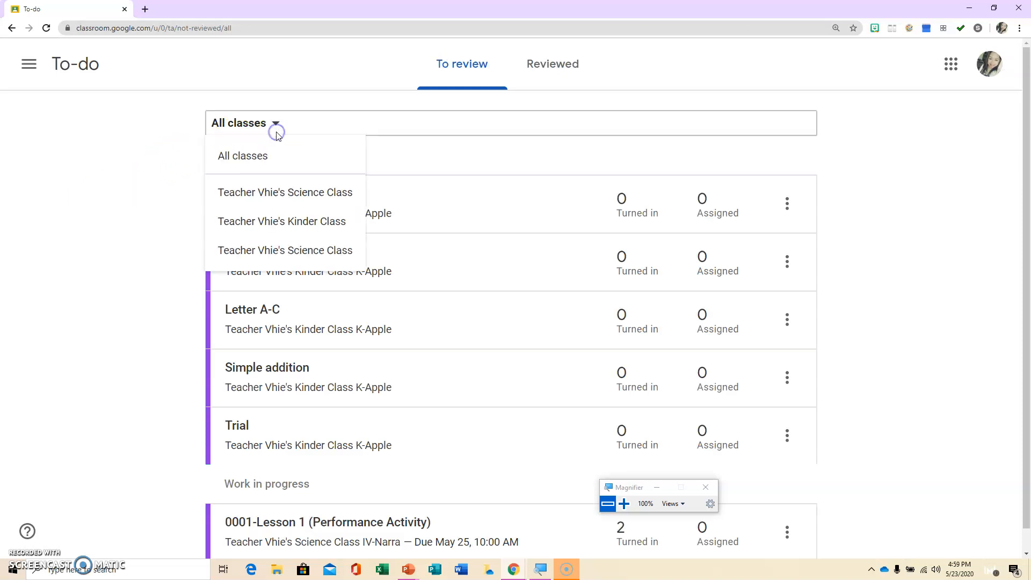
{"action": "left_click", "coordinate": [273, 193]}
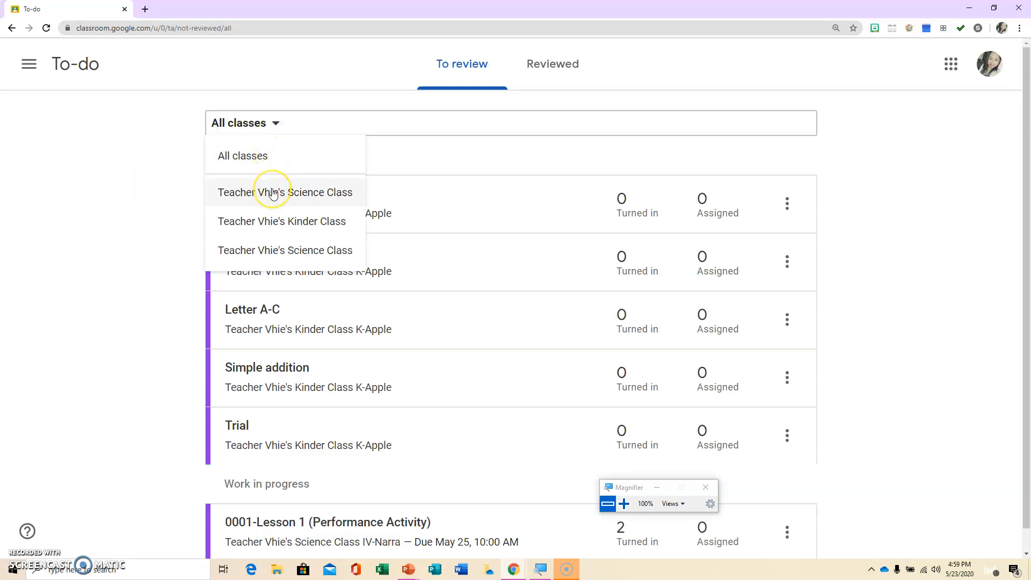
{"action": "left_click", "coordinate": [259, 123]}
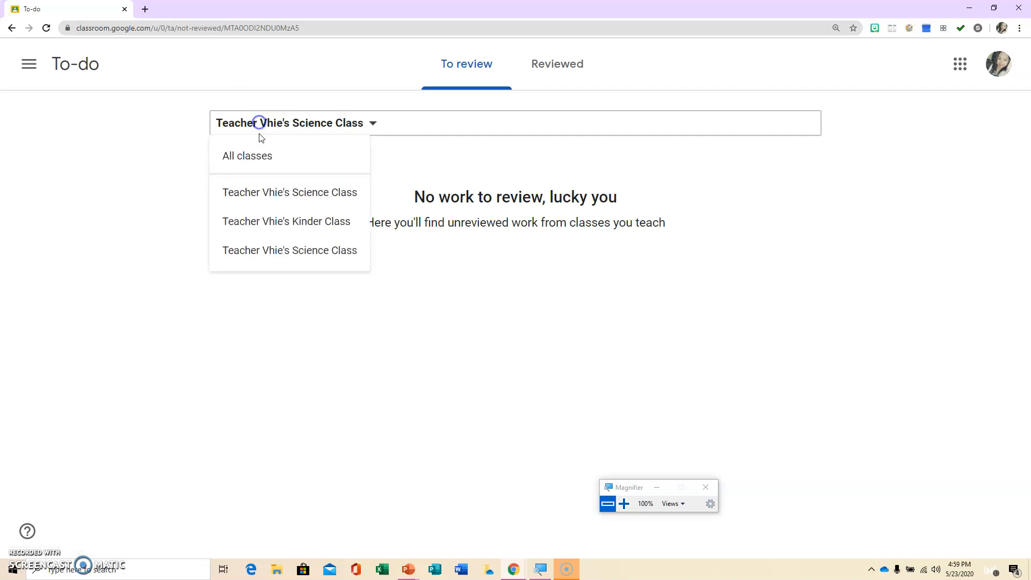
{"action": "left_click", "coordinate": [274, 262]}
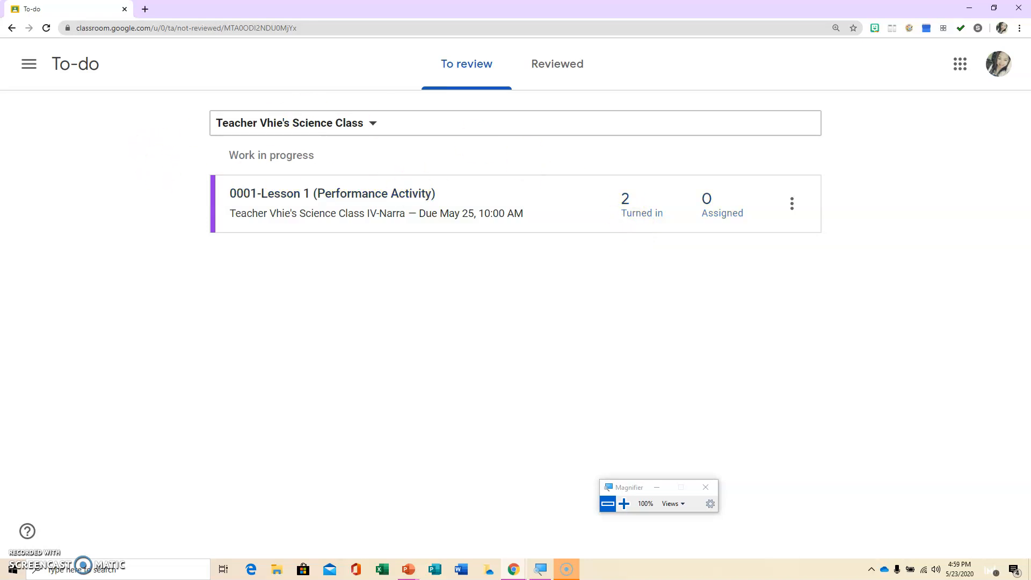
Open the student work for the 0001-Lesson 1 (Performance Activity) assignment from the IV-Narra Science Class classwork.
{"action": "left_click", "coordinate": [30, 71]}
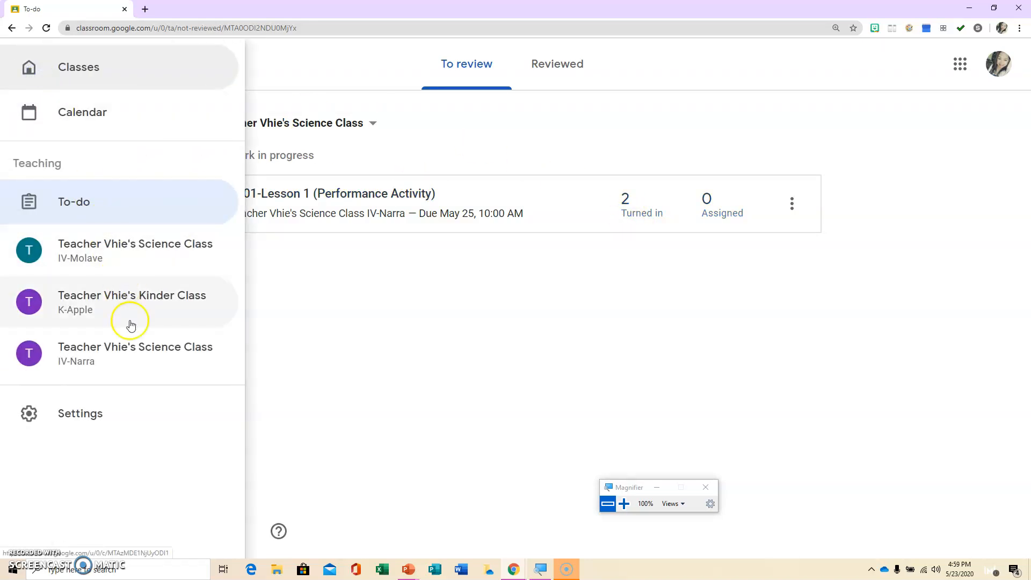
{"action": "left_click", "coordinate": [132, 343]}
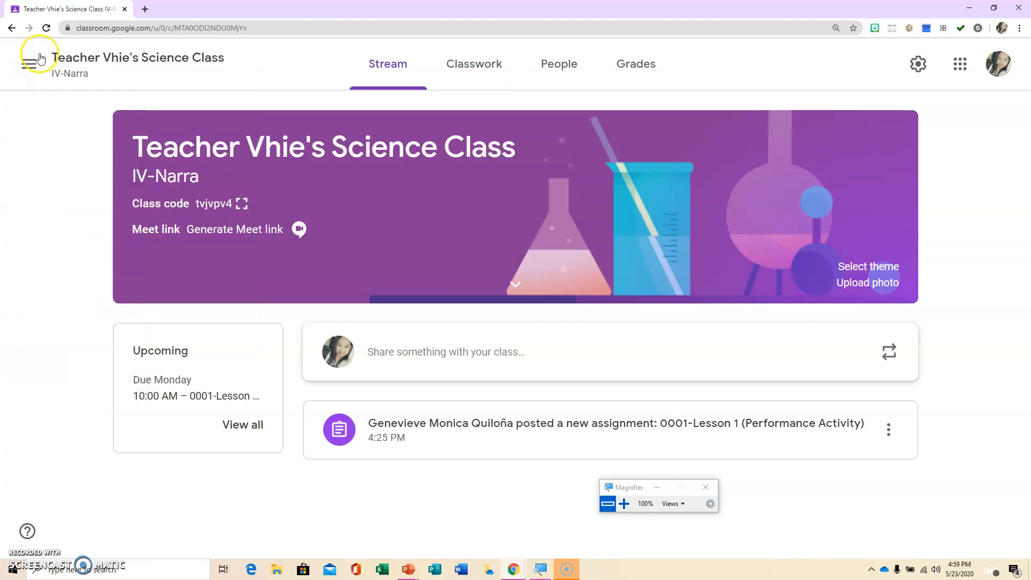
{"action": "left_click", "coordinate": [490, 82]}
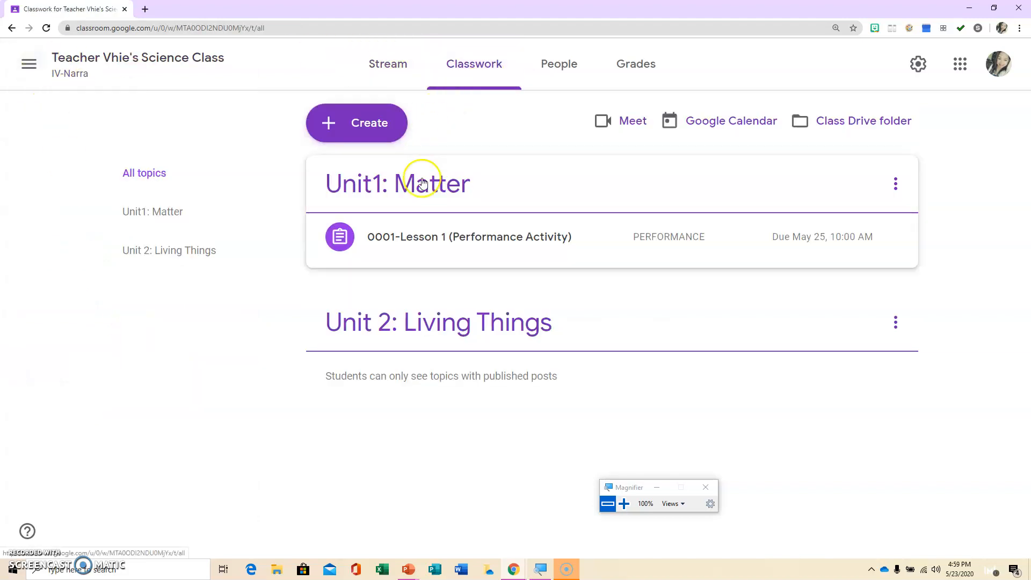
{"action": "left_click", "coordinate": [450, 251]}
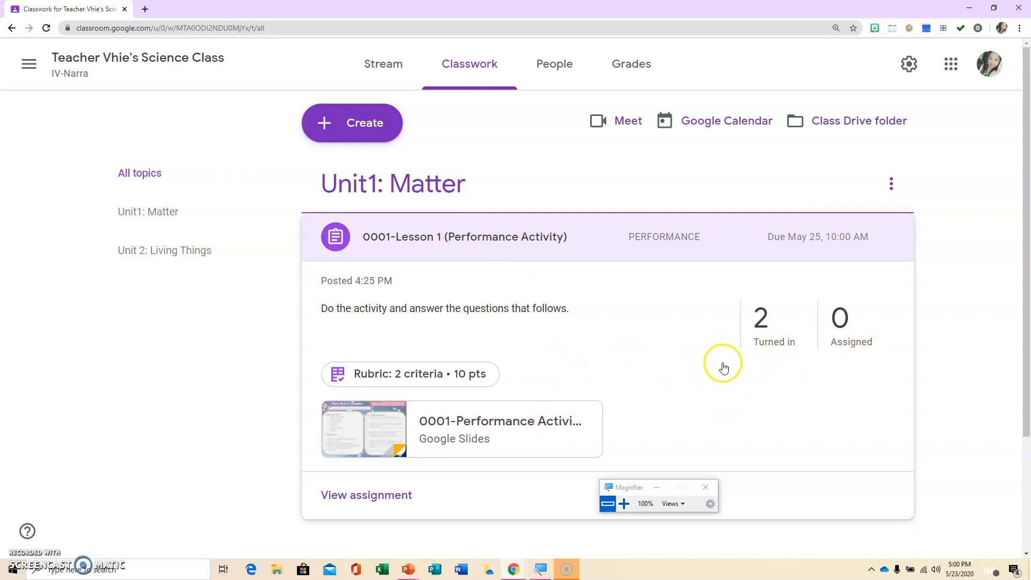
{"action": "scroll", "coordinate": [680, 374], "scroll_direction": "down", "scroll_amount": 3}
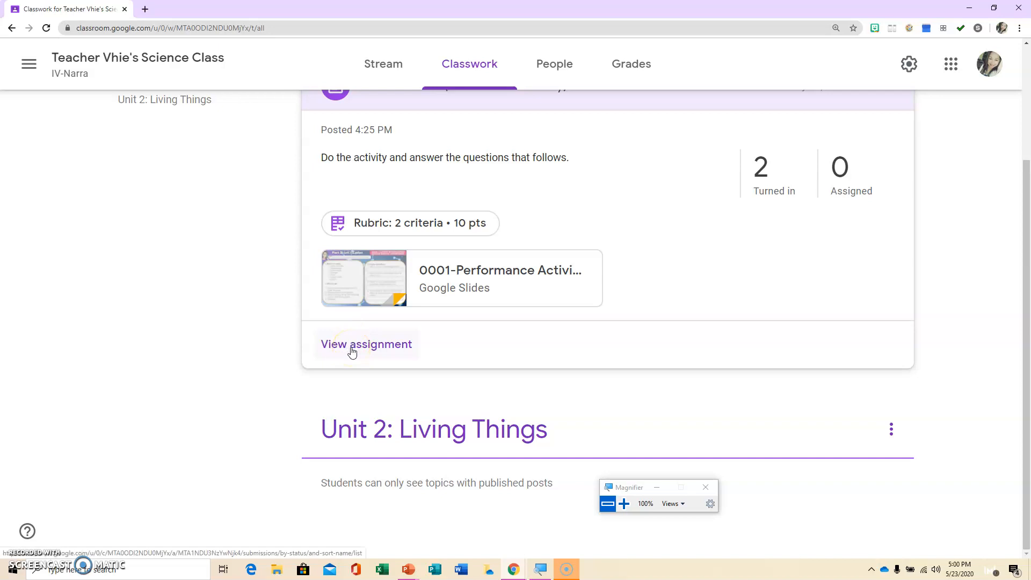
{"action": "left_click", "coordinate": [382, 345]}
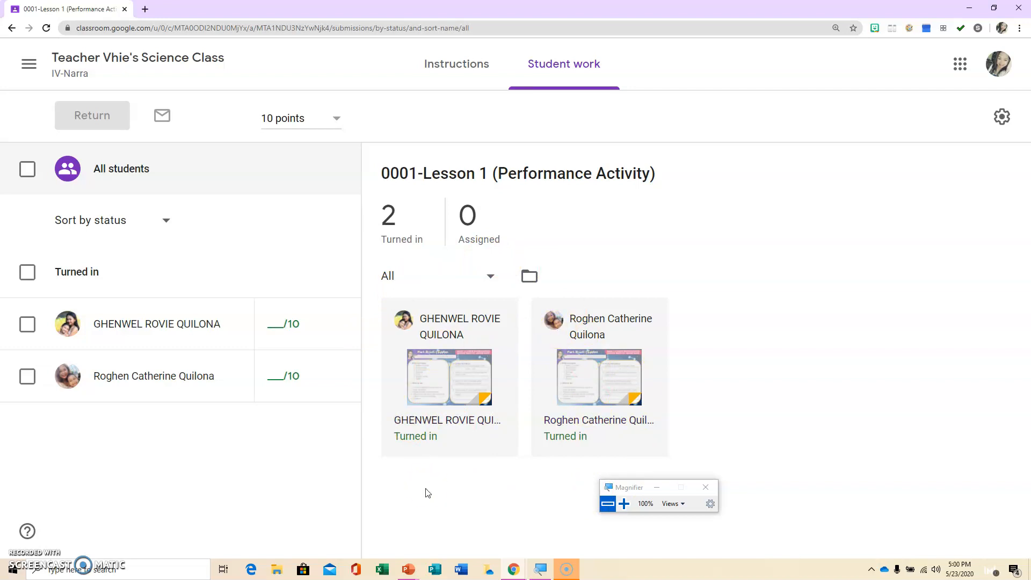
Open the first student's turned-in slide for grading and check the list of students with their submission status.
{"action": "left_click", "coordinate": [430, 420]}
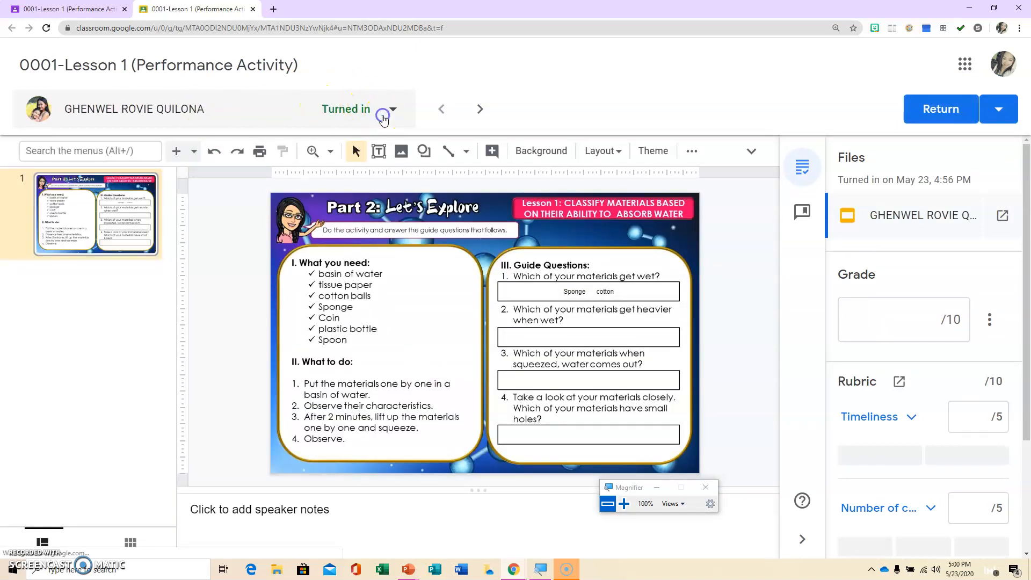
{"action": "left_click", "coordinate": [385, 114]}
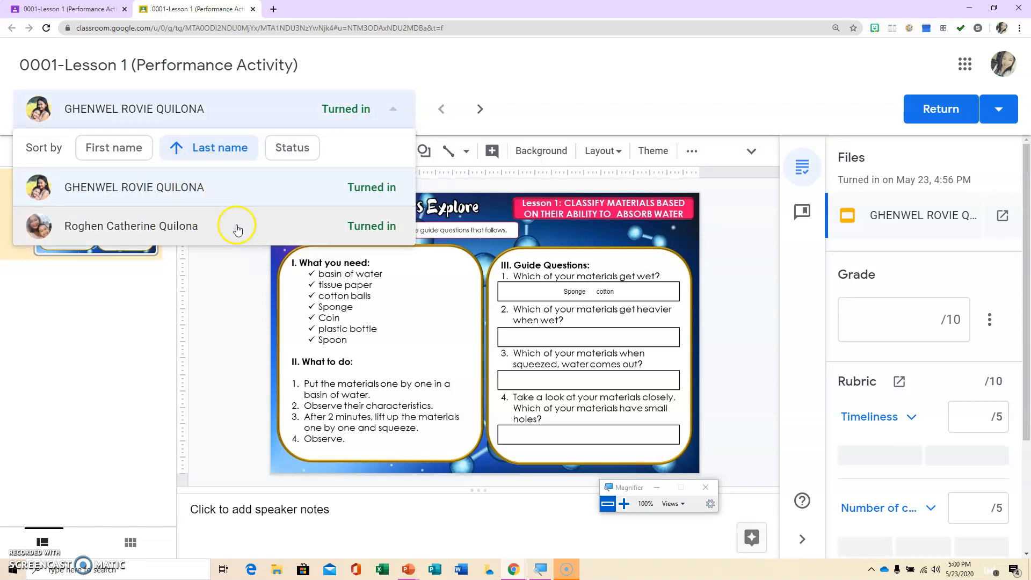
{"action": "left_click", "coordinate": [394, 109]}
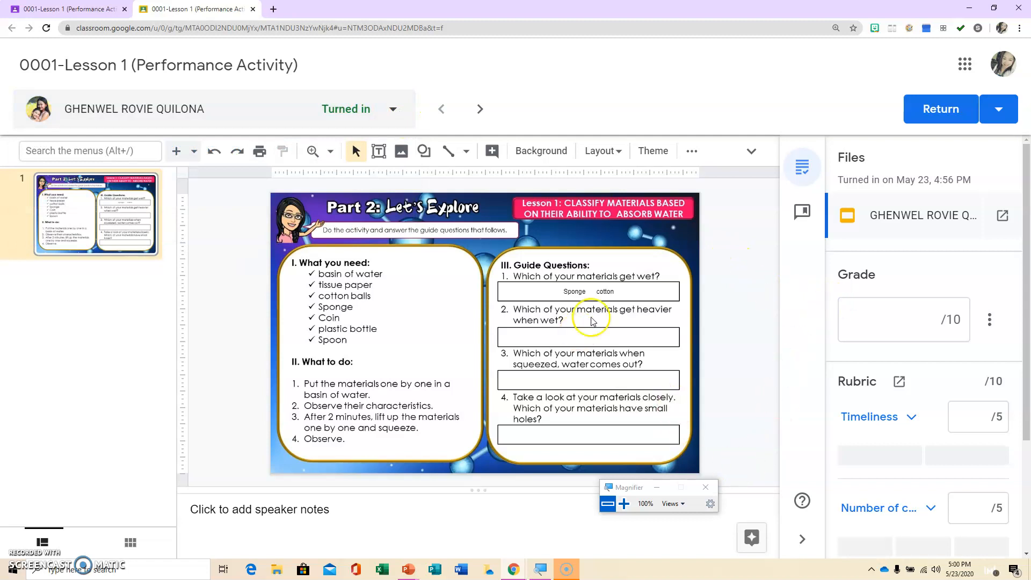
Add the comment "good job" to the answer box of guide question 1, with the screen magnified to 200%.
{"action": "left_click", "coordinate": [634, 291]}
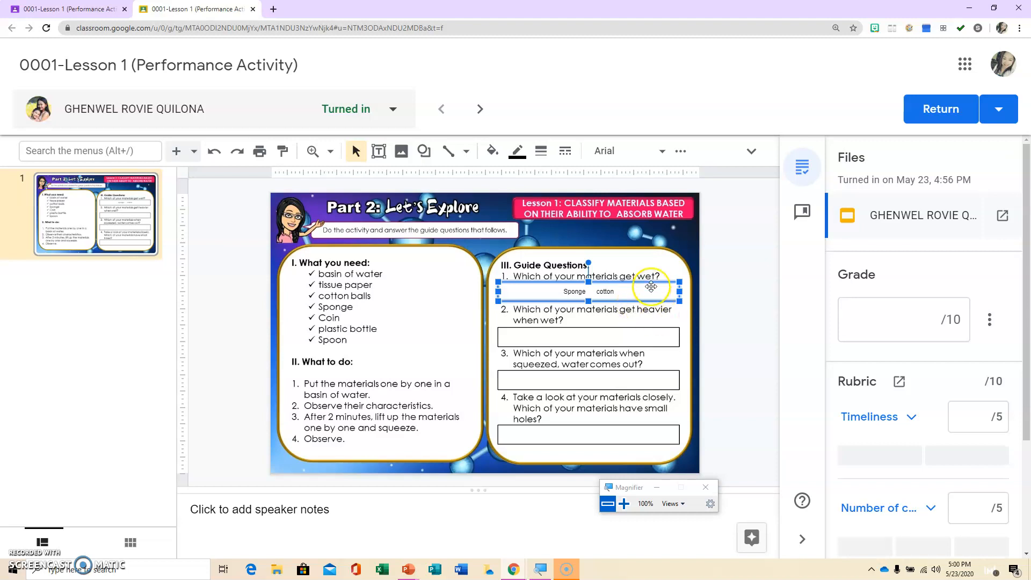
{"action": "right_click", "coordinate": [651, 292]}
{"action": "left_click", "coordinate": [635, 292]}
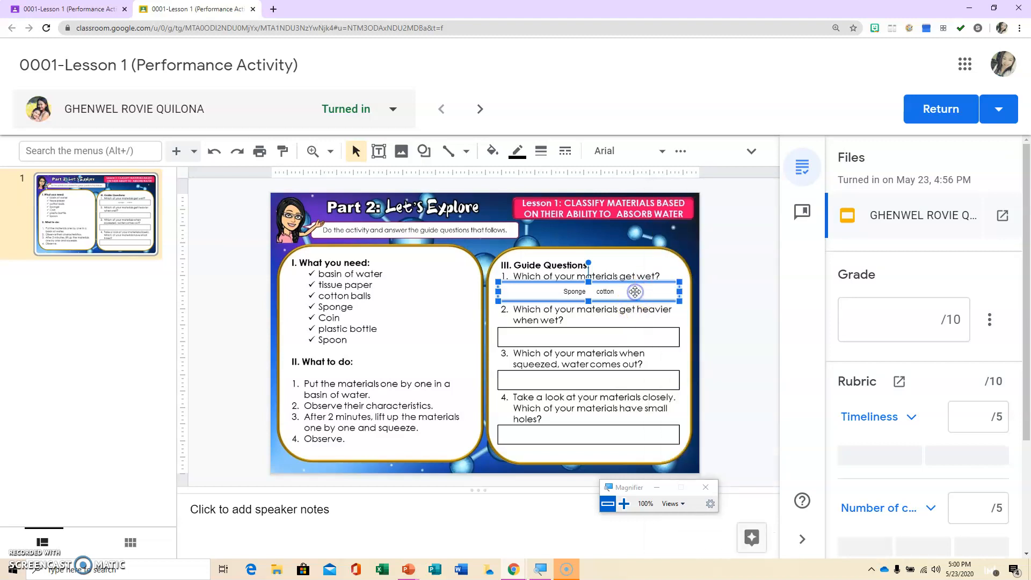
{"action": "right_click", "coordinate": [634, 292]}
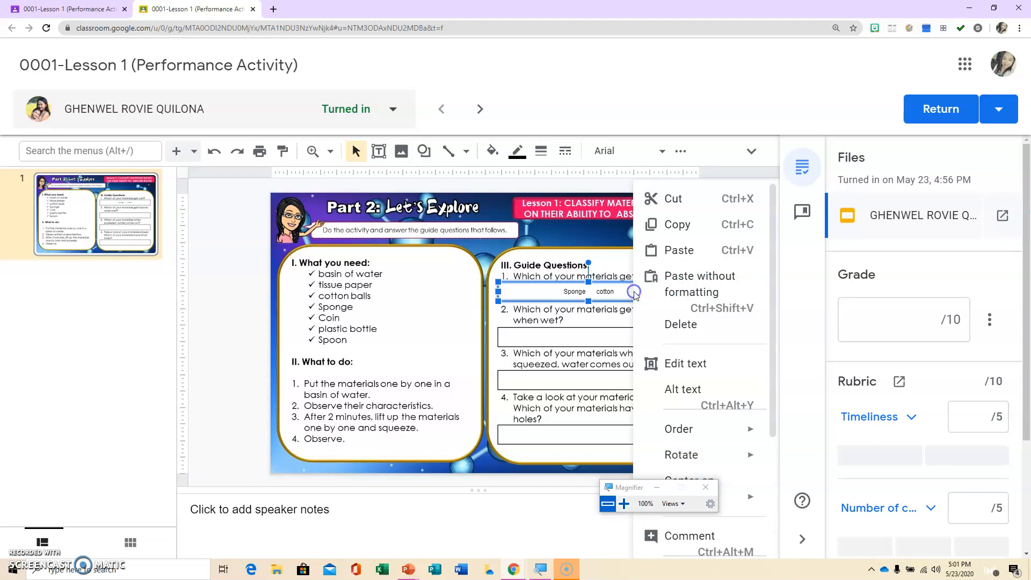
{"action": "left_click", "coordinate": [631, 294]}
{"action": "right_click", "coordinate": [635, 295]}
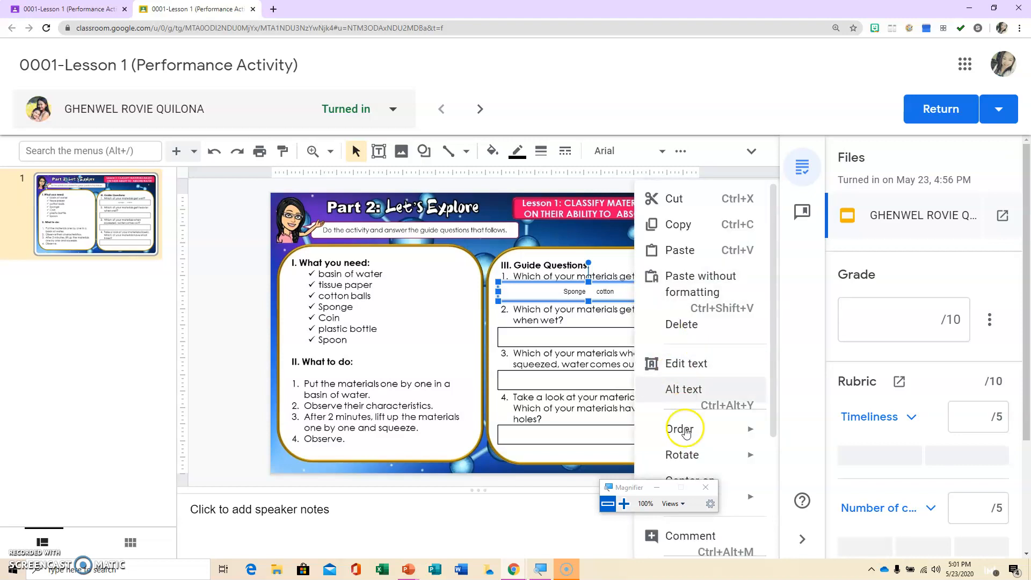
{"action": "left_click_drag", "start_coordinate": [645, 488], "coordinate": [494, 490]}
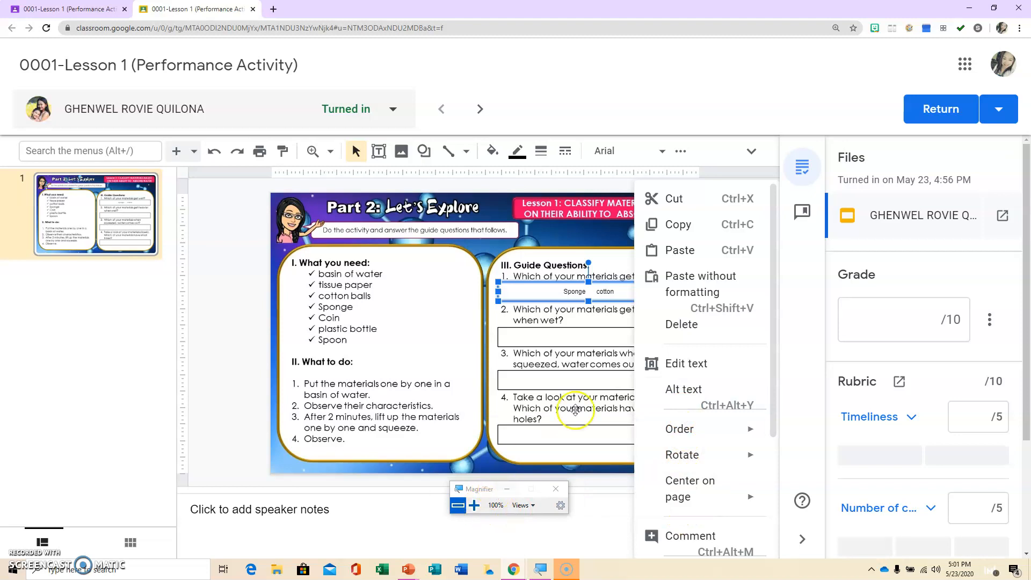
{"action": "left_click", "coordinate": [473, 504]}
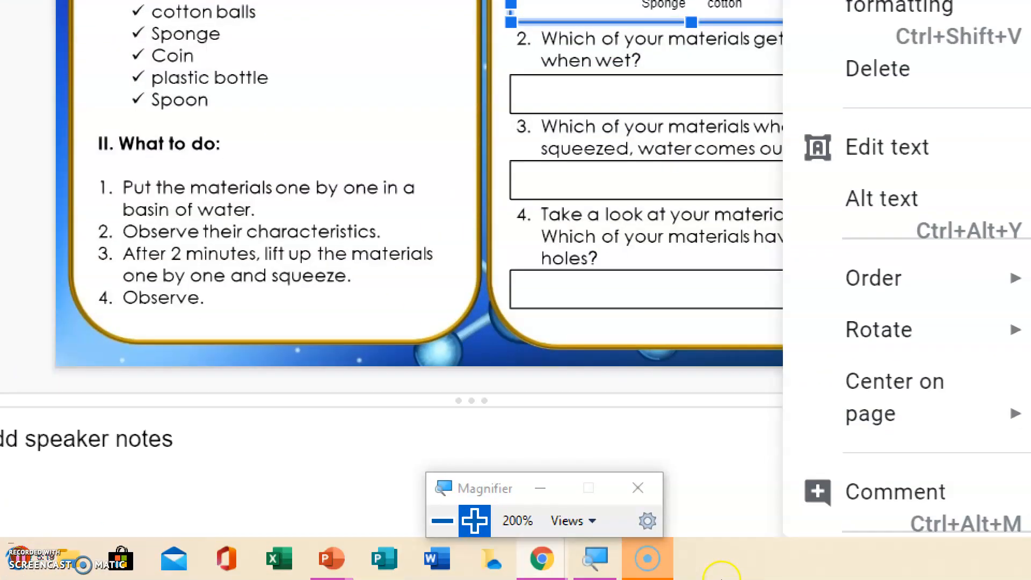
{"action": "left_click", "coordinate": [690, 536]}
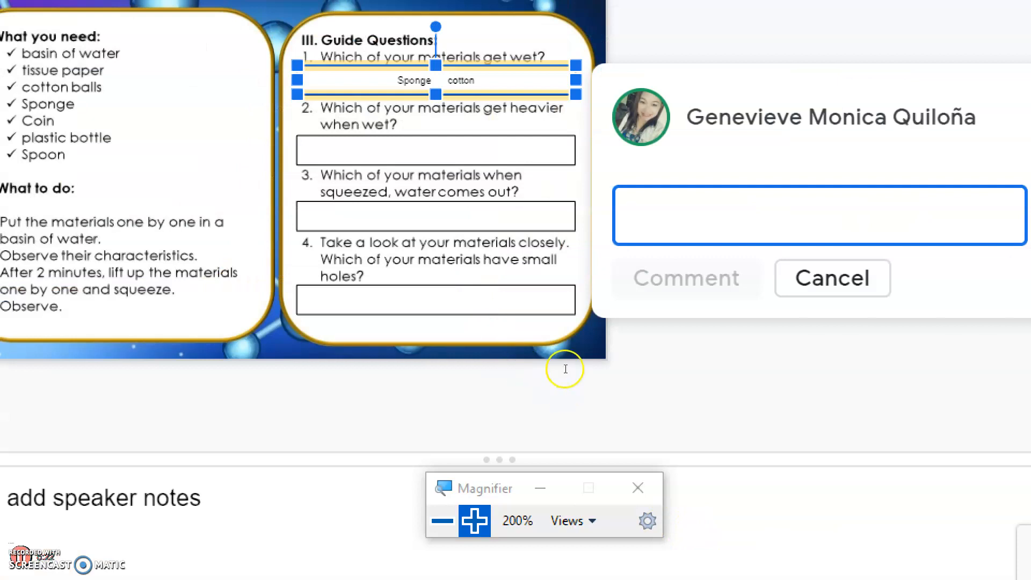
{"action": "type", "text": "goog"}
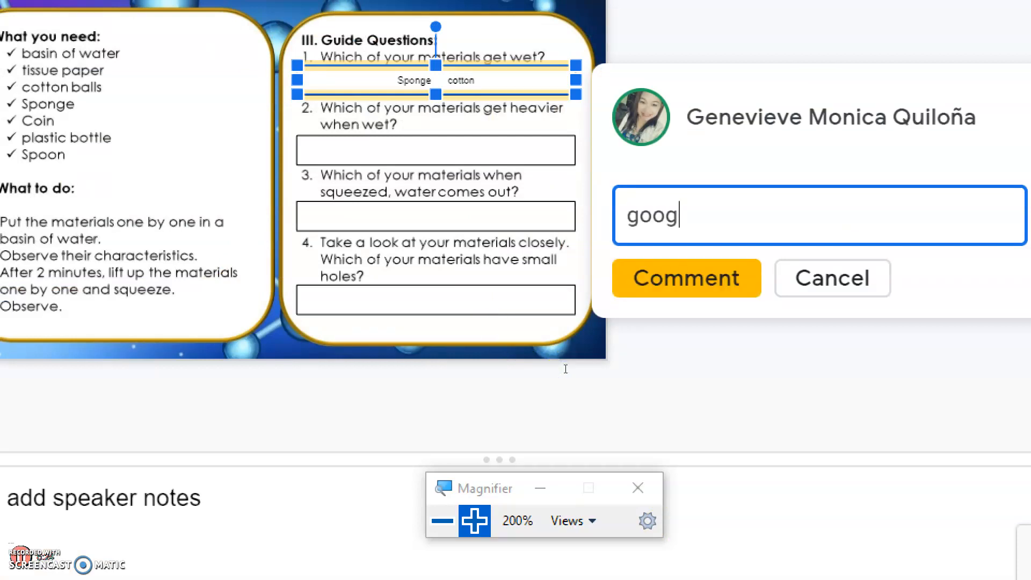
{"action": "type", "text": "d jobw"}
{"action": "key", "text": "BackSpace"}
{"action": "key", "text": "ctrl+Return"}
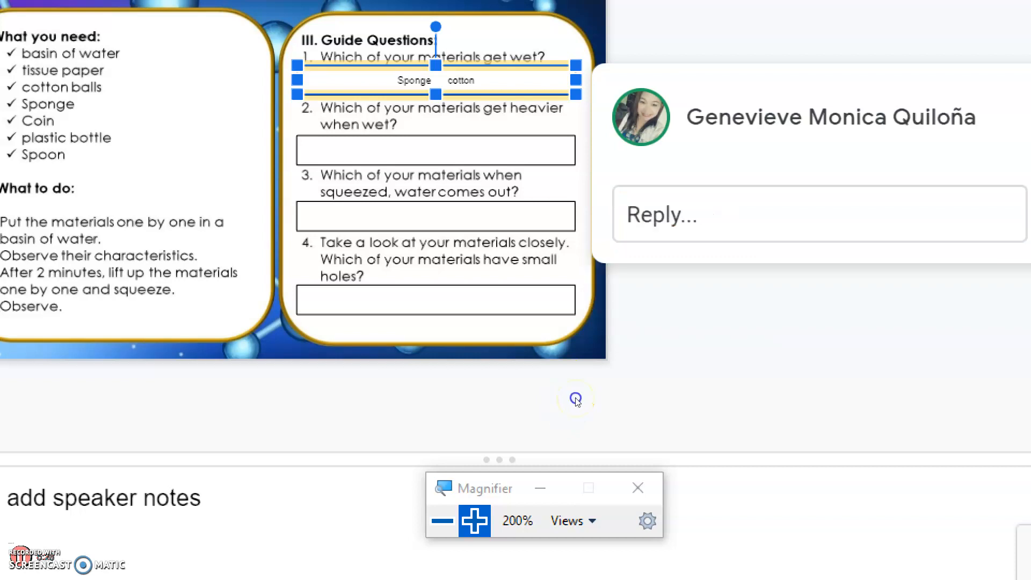
{"action": "left_click", "coordinate": [575, 400]}
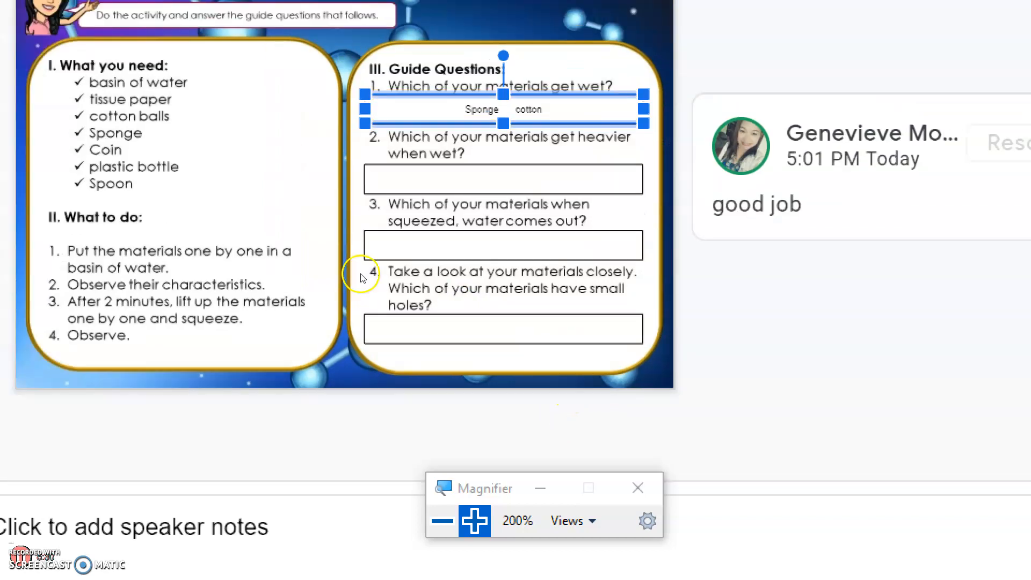
Add the comment "Please check your answer on this." to the empty answer box of guide question 3.
{"action": "left_click", "coordinate": [443, 371]}
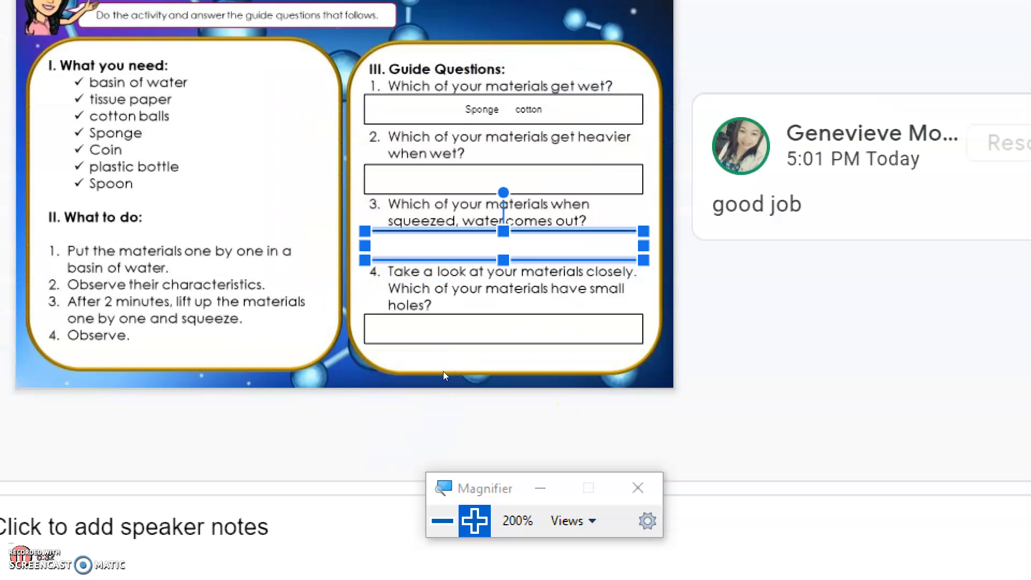
{"action": "right_click", "coordinate": [443, 371]}
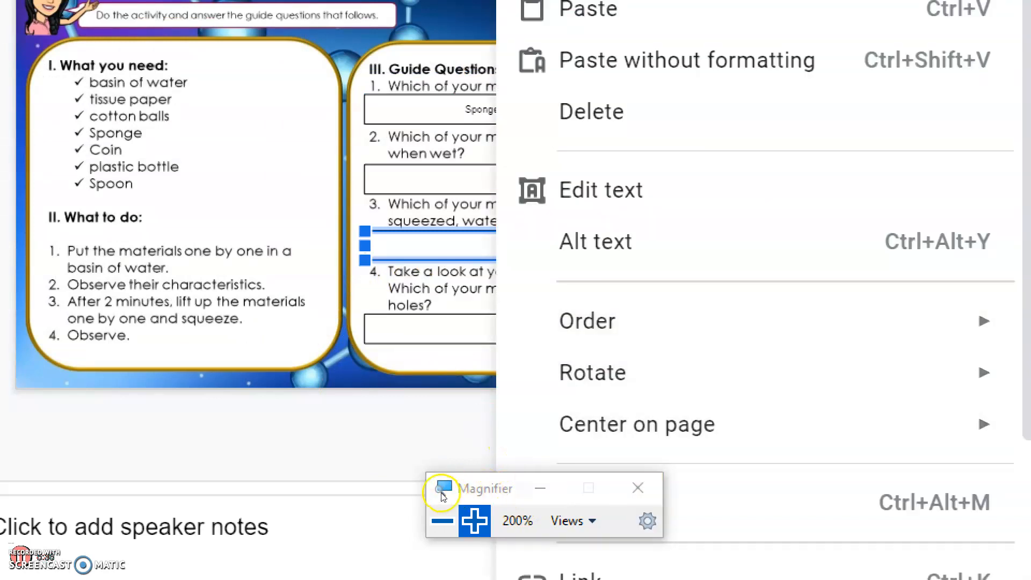
{"action": "left_click_drag", "start_coordinate": [461, 489], "coordinate": [104, 386]}
{"action": "left_click", "coordinate": [510, 502]}
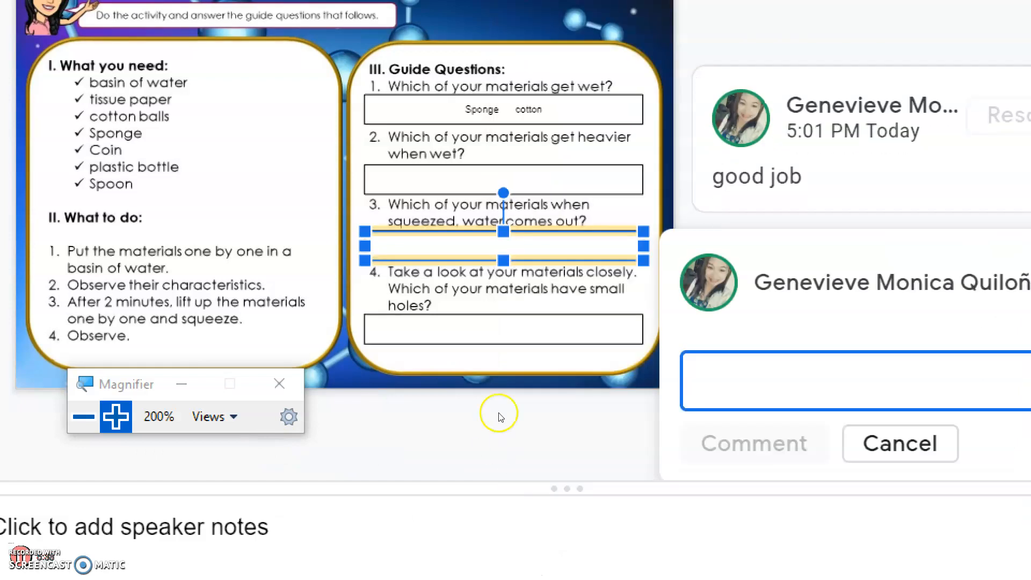
{"action": "type", "text": "plea"}
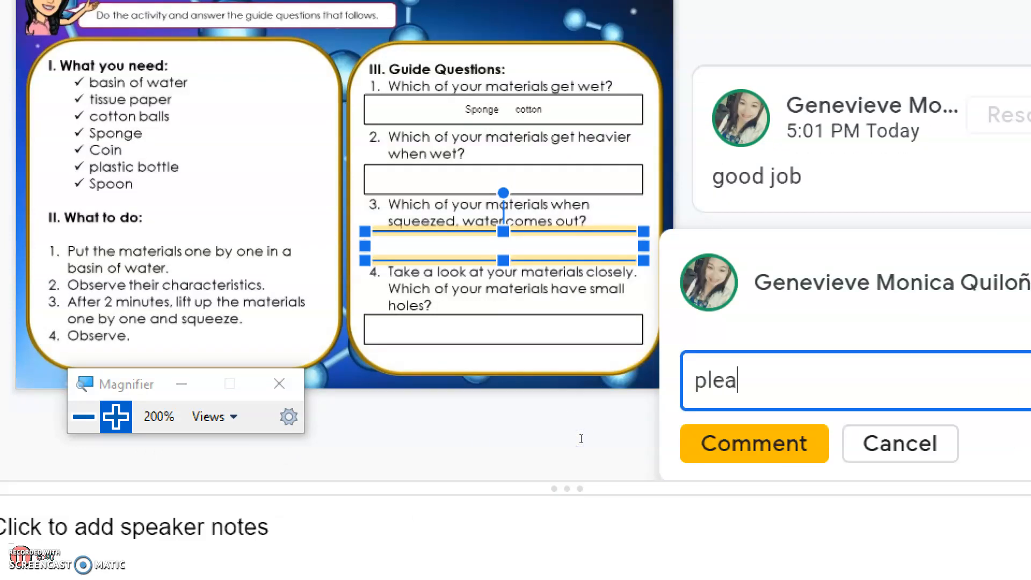
{"action": "type", "text": "s"}
{"action": "key", "text": "Return"}
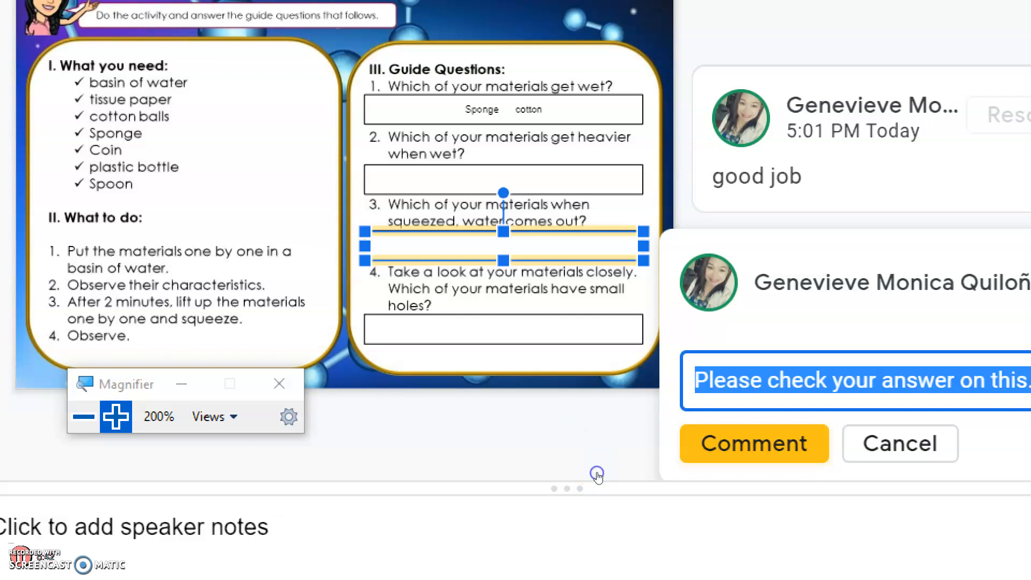
{"action": "left_click", "coordinate": [754, 443]}
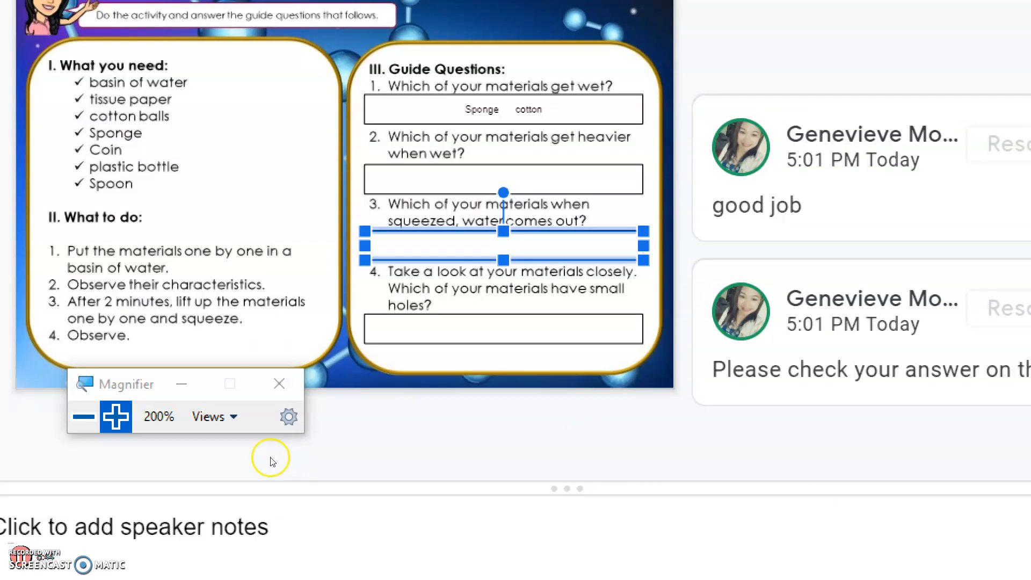
Return the screen magnification to 100% and give the student's work 5 points for the Timeliness criterion.
{"action": "left_click", "coordinate": [84, 417]}
{"action": "left_click", "coordinate": [215, 457]}
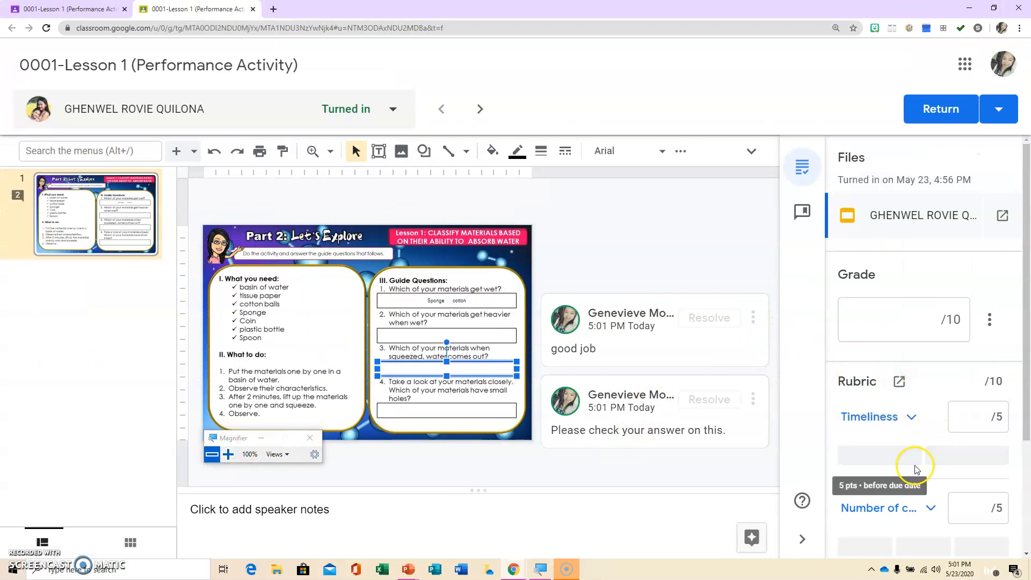
{"action": "left_click", "coordinate": [973, 418]}
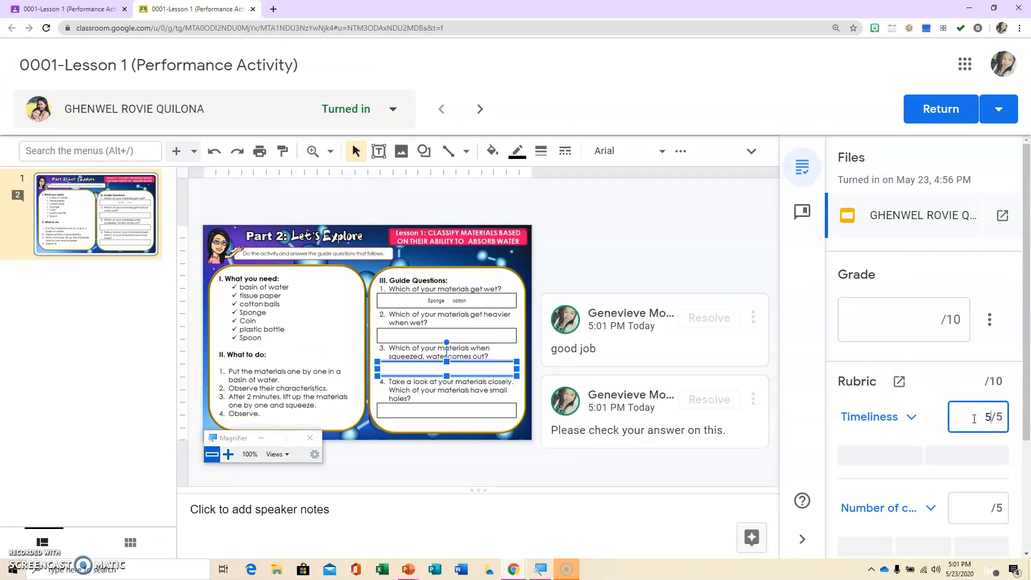
Give the first student's work 5 points for Timeliness and 3 points for the number of correct answers.
{"action": "type", "text": "5"}
{"action": "scroll", "coordinate": [952, 483], "scroll_direction": "down", "scroll_amount": 1}
{"action": "left_click", "coordinate": [966, 453]}
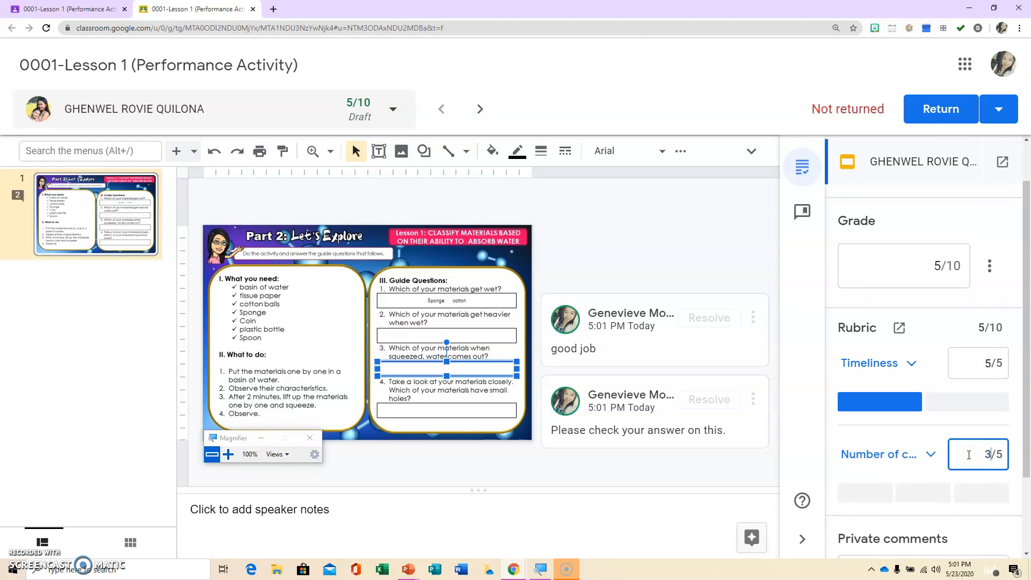
{"action": "left_click", "coordinate": [920, 237]}
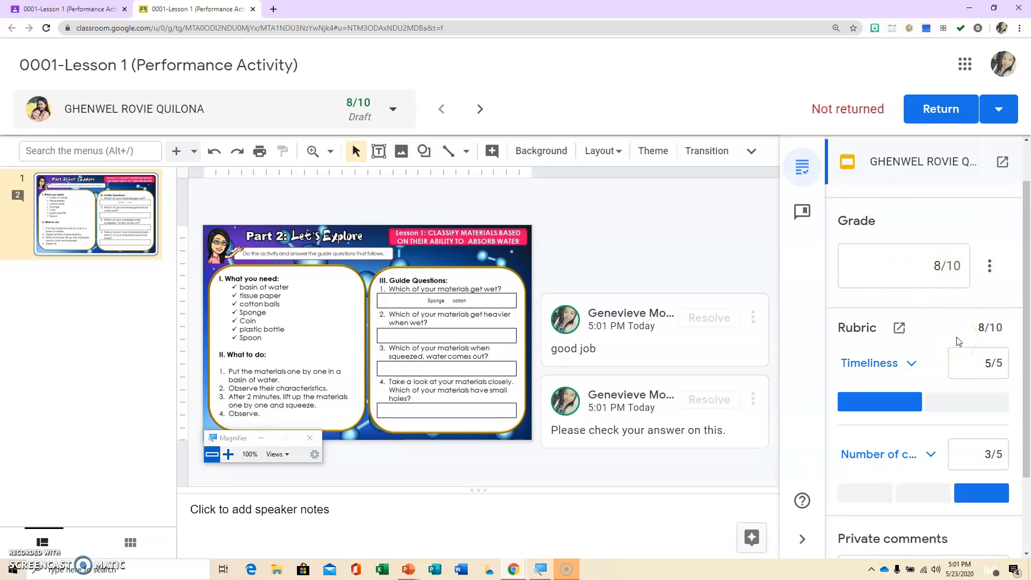
Open the second student's turned-in slide for grading.
{"action": "left_click", "coordinate": [394, 109]}
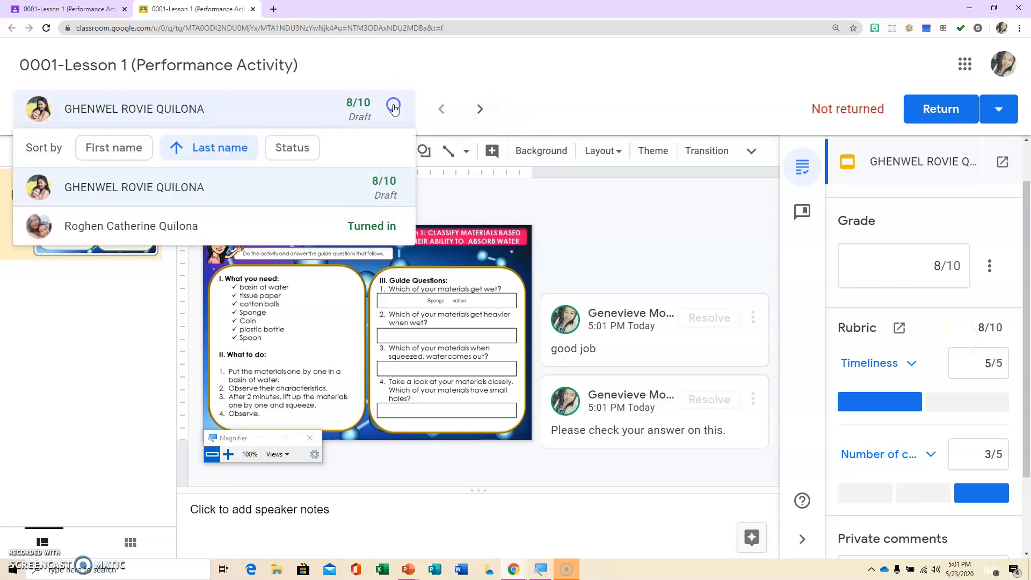
{"action": "left_click", "coordinate": [341, 222]}
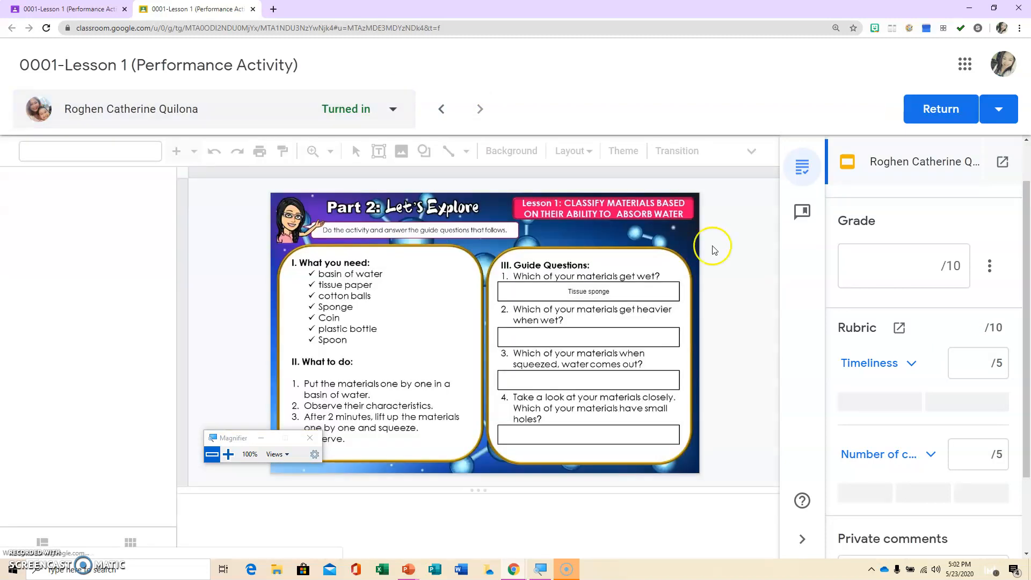
{"action": "left_click", "coordinate": [926, 270]}
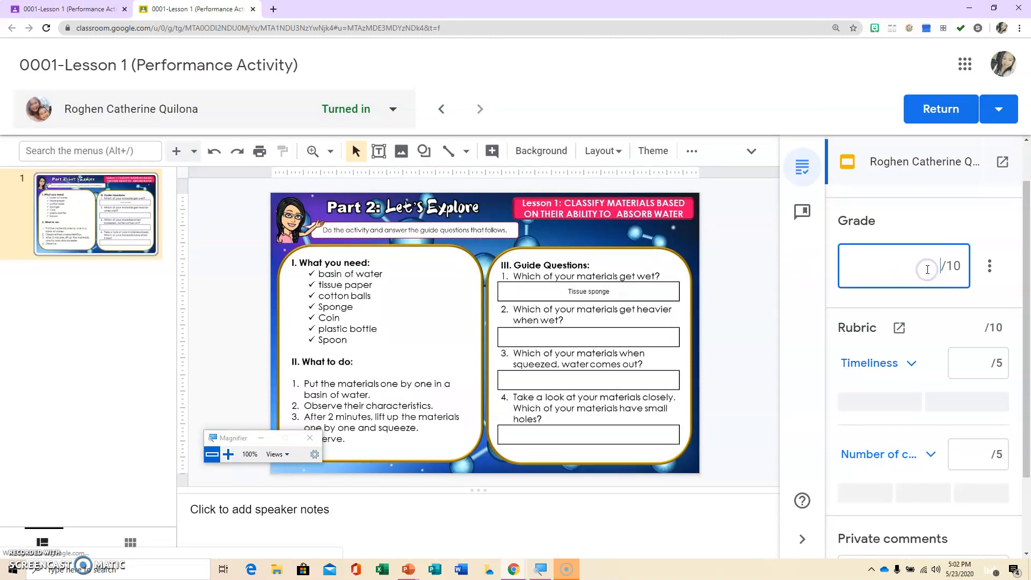
{"action": "type", "text": "3"}
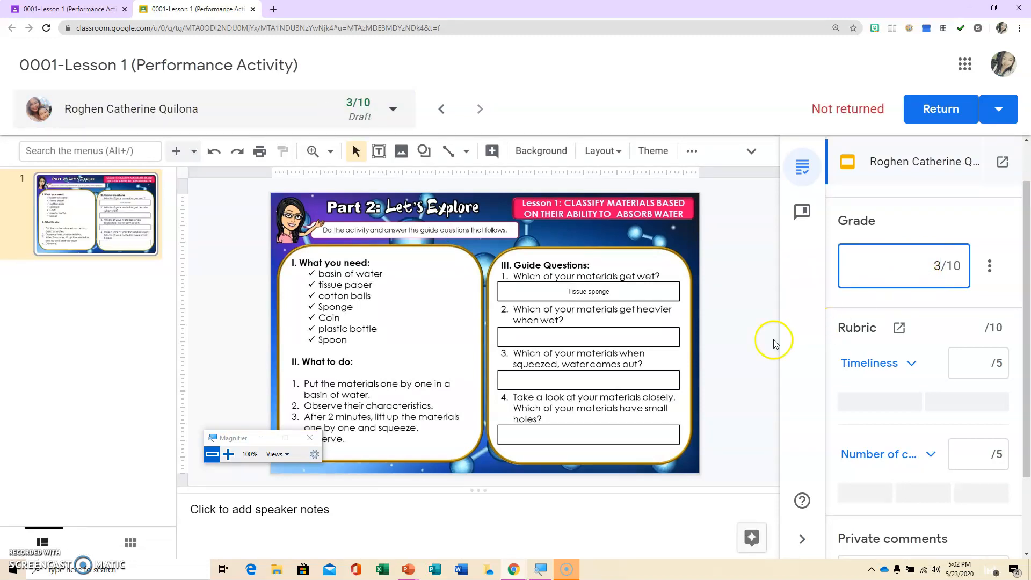
{"action": "left_click", "coordinate": [983, 363]}
{"action": "type", "text": "5"}
{"action": "left_click", "coordinate": [800, 420]}
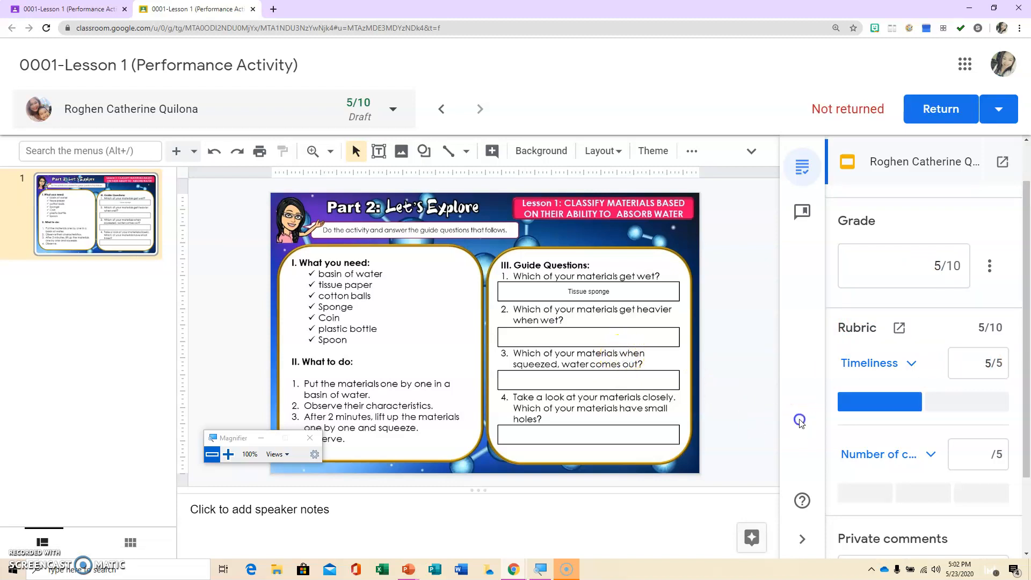
Set the second student's rubric scores to 3 for Timeliness and 5 for the number of correct answers.
{"action": "left_click", "coordinate": [983, 361]}
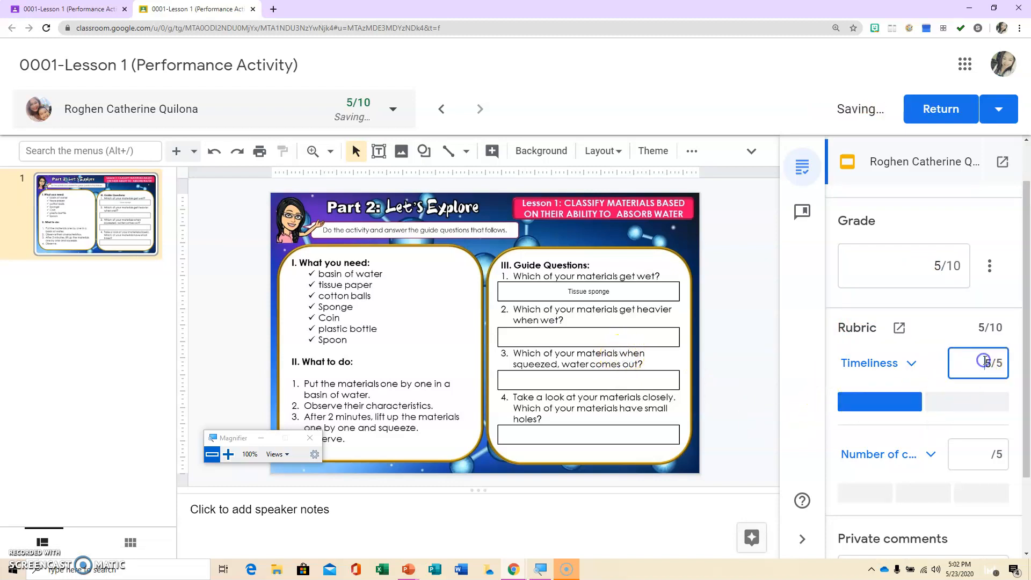
{"action": "type", "text": "3"}
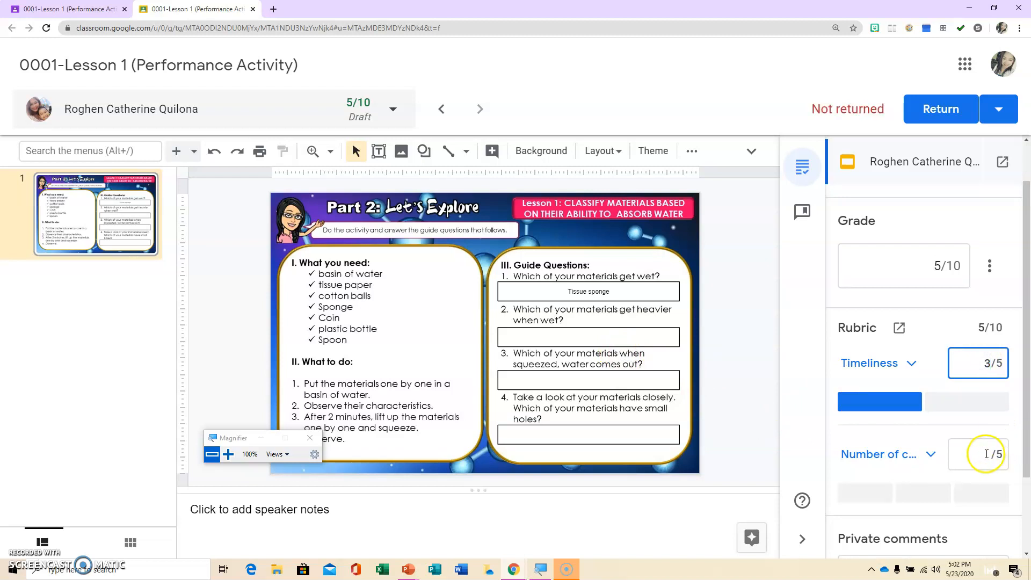
{"action": "left_click", "coordinate": [985, 454]}
{"action": "type", "text": "5"}
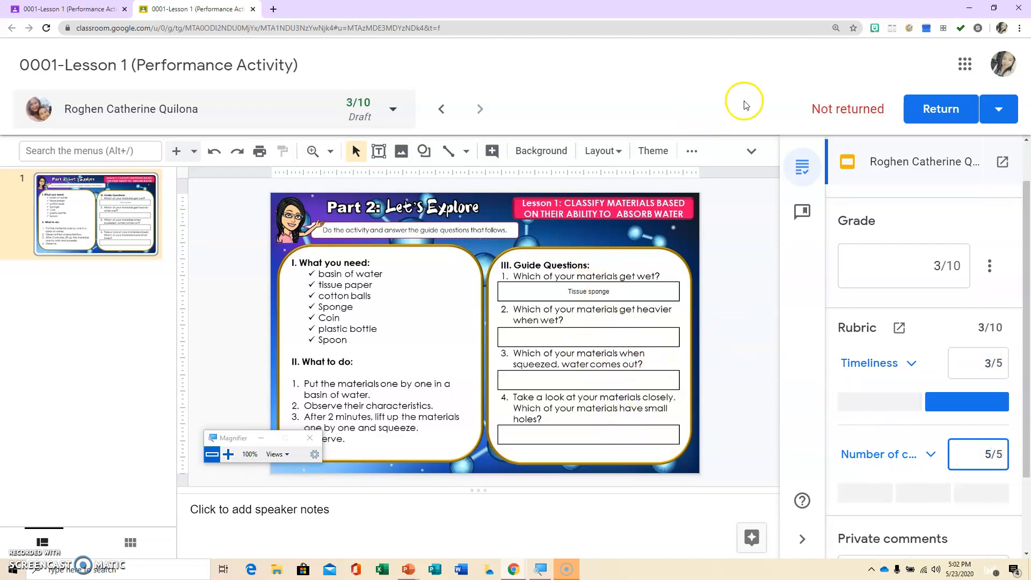
{"action": "left_click", "coordinate": [760, 350]}
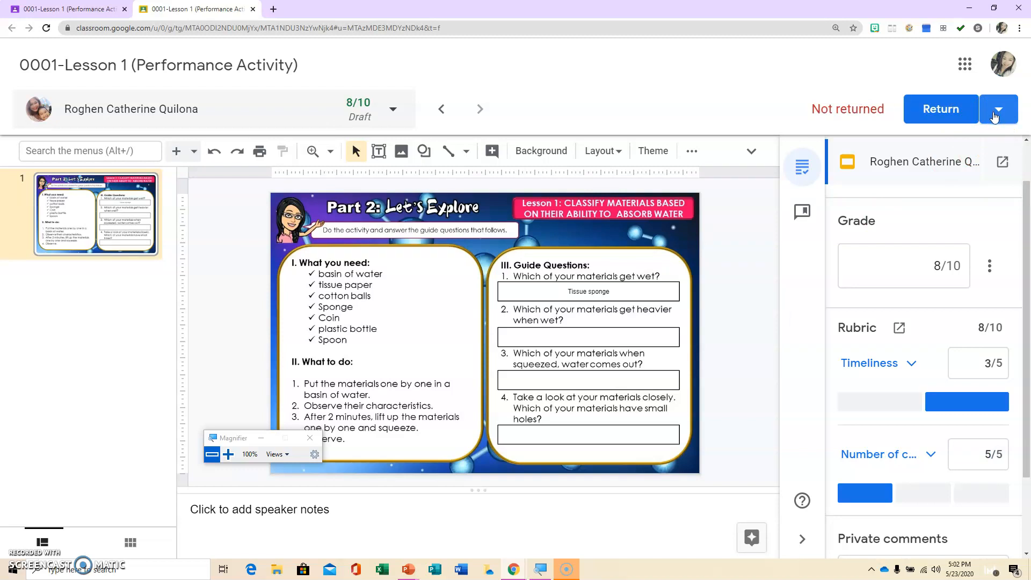
Return the graded submissions of both students together with the option for returning multiple submissions.
{"action": "left_click", "coordinate": [994, 117]}
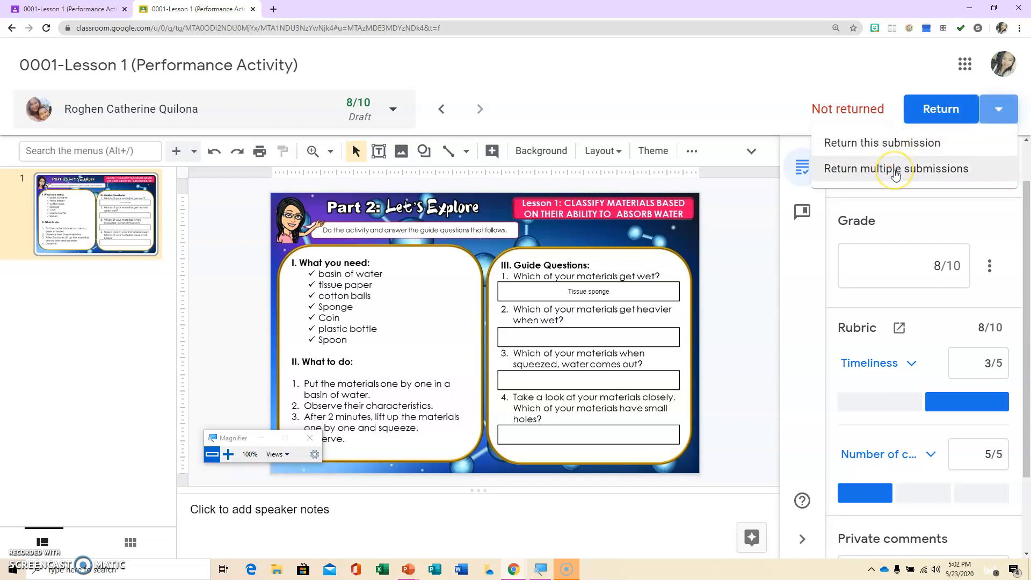
{"action": "left_click", "coordinate": [895, 170]}
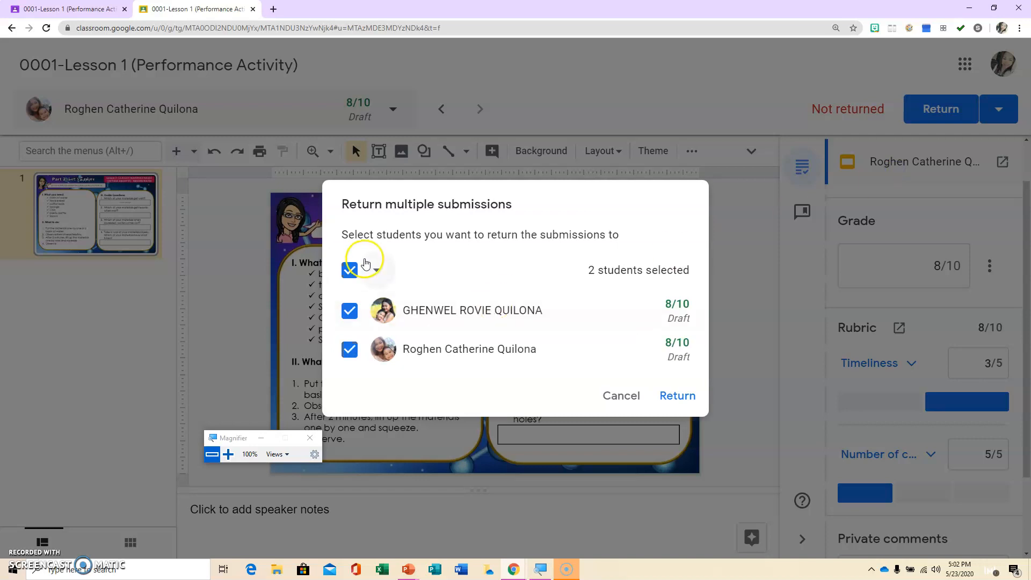
{"action": "left_click", "coordinate": [348, 314]}
{"action": "left_click", "coordinate": [349, 351]}
{"action": "left_click", "coordinate": [350, 313]}
{"action": "left_click", "coordinate": [349, 350]}
{"action": "left_click", "coordinate": [350, 311]}
{"action": "left_click", "coordinate": [350, 350]}
{"action": "left_click", "coordinate": [349, 311]}
{"action": "left_click", "coordinate": [349, 350]}
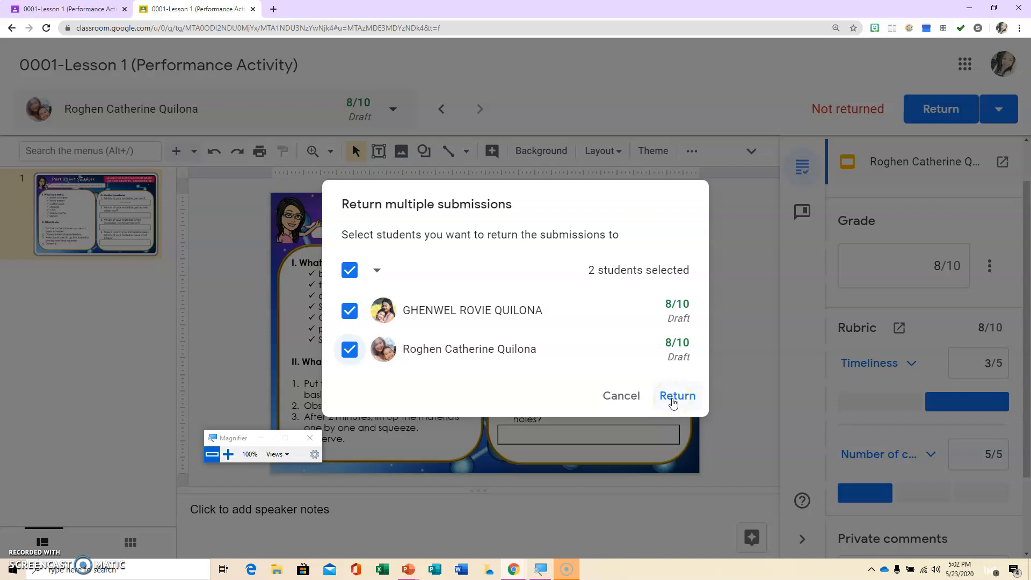
{"action": "left_click", "coordinate": [673, 402]}
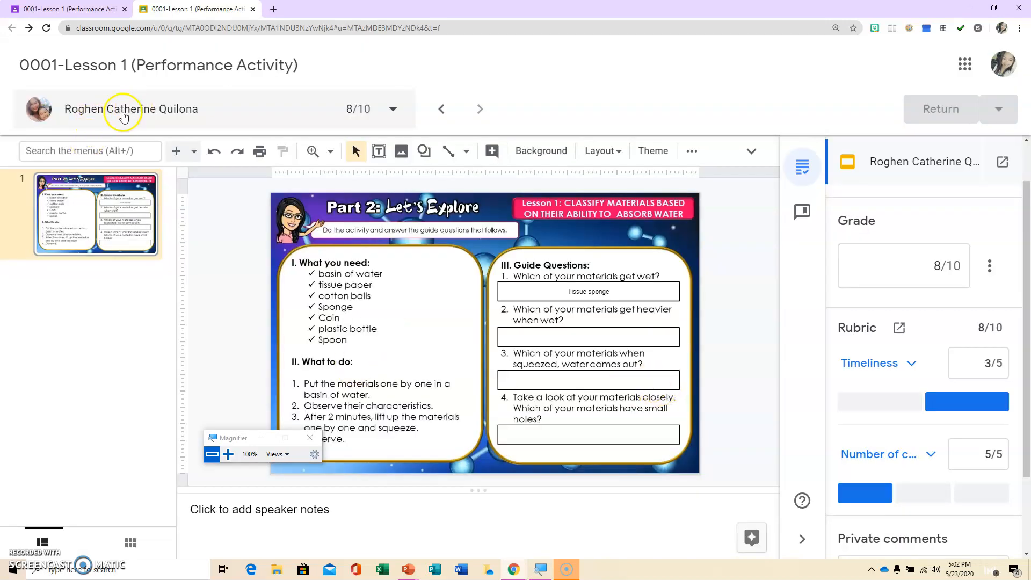
Reload the activity's Student work page, check the students' submission status and grades, and restore the window to its smaller size.
{"action": "left_click", "coordinate": [66, 11]}
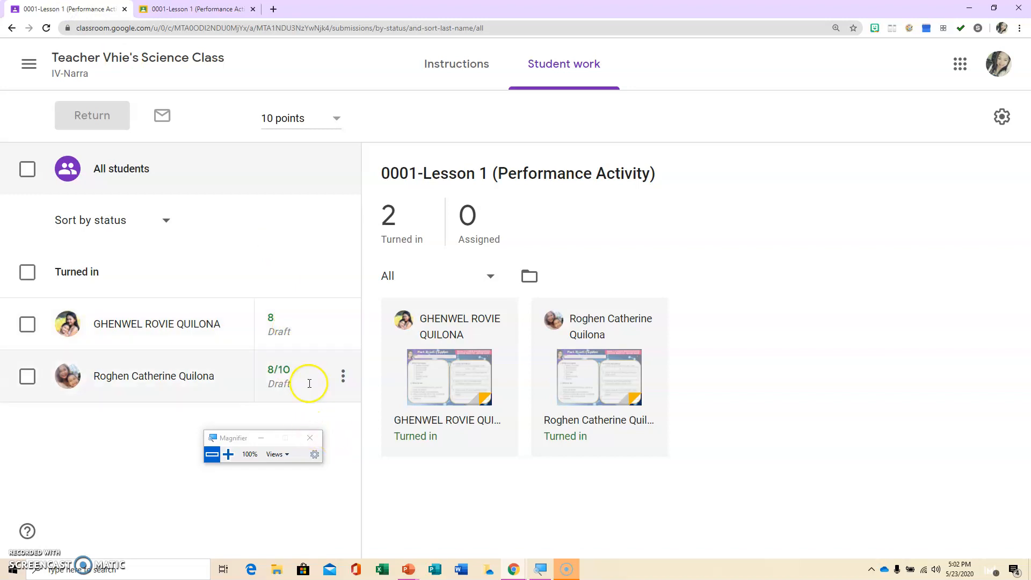
{"action": "left_click", "coordinate": [47, 28]}
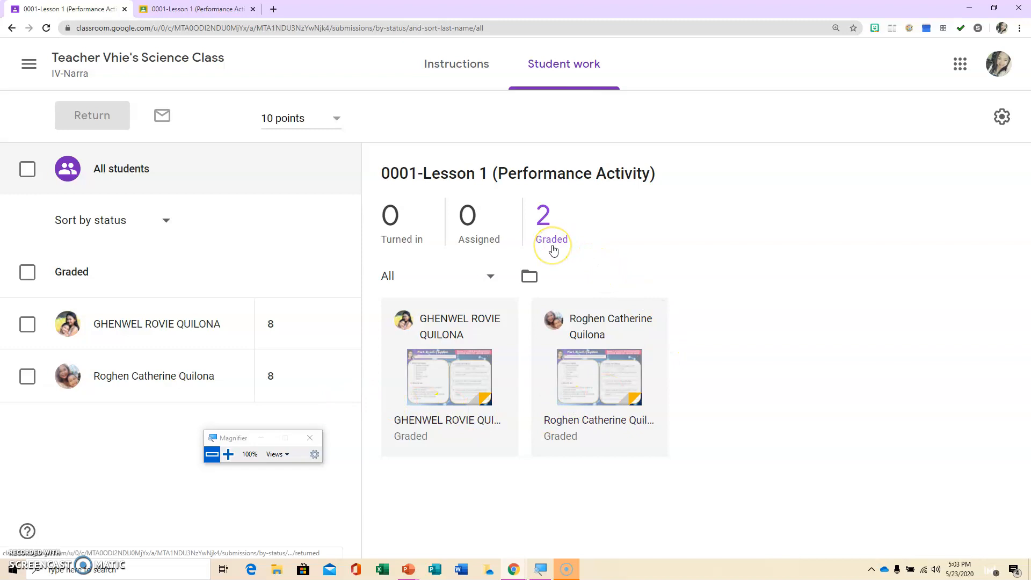
{"action": "left_click", "coordinate": [993, 8]}
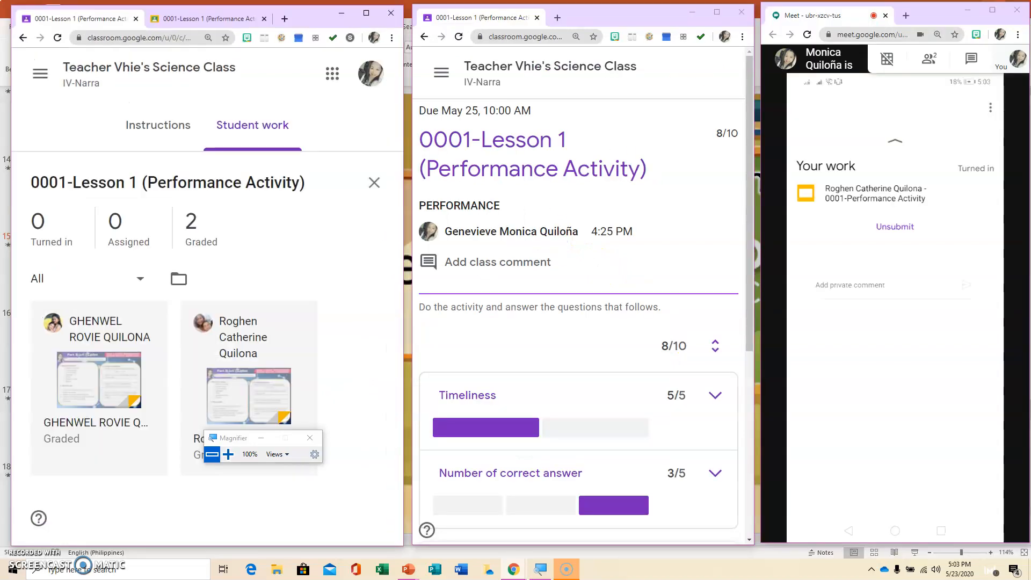
Maximize the window with the first student's view of the activity and check the returned grade and rubric scores.
{"action": "scroll", "coordinate": [534, 306], "scroll_direction": "down", "scroll_amount": 4}
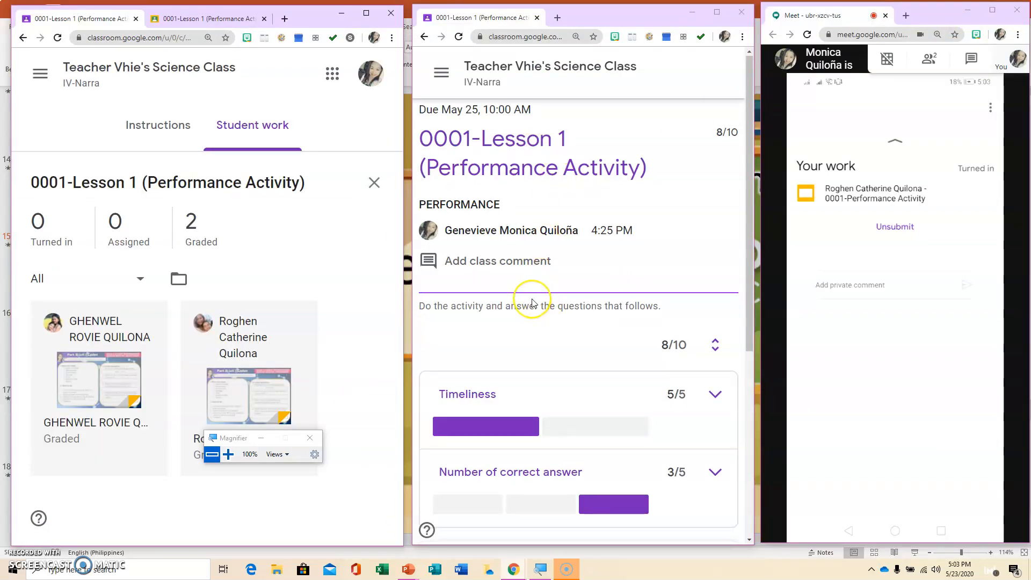
{"action": "scroll", "coordinate": [534, 303], "scroll_direction": "up", "scroll_amount": 3}
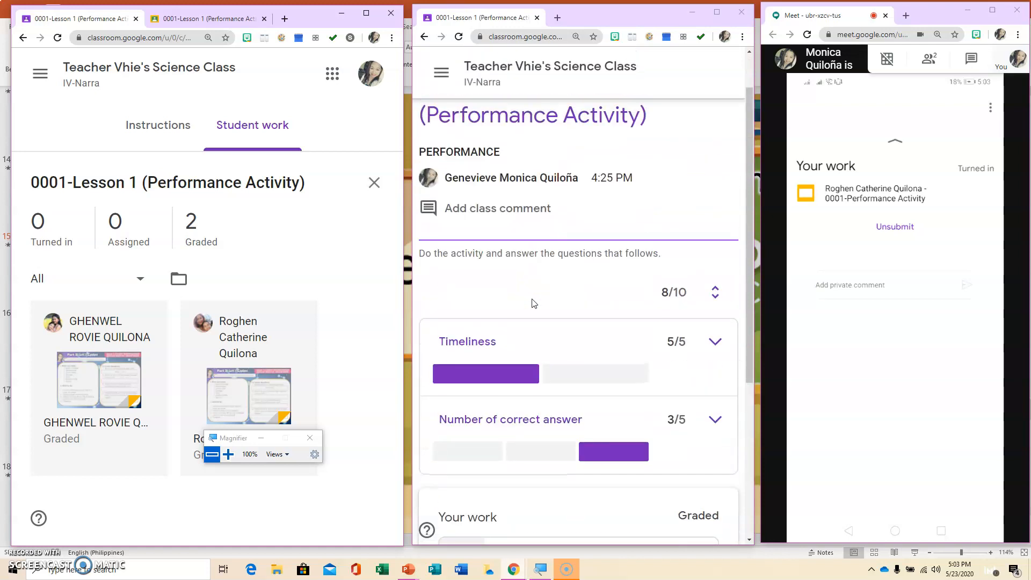
{"action": "left_click", "coordinate": [718, 13]}
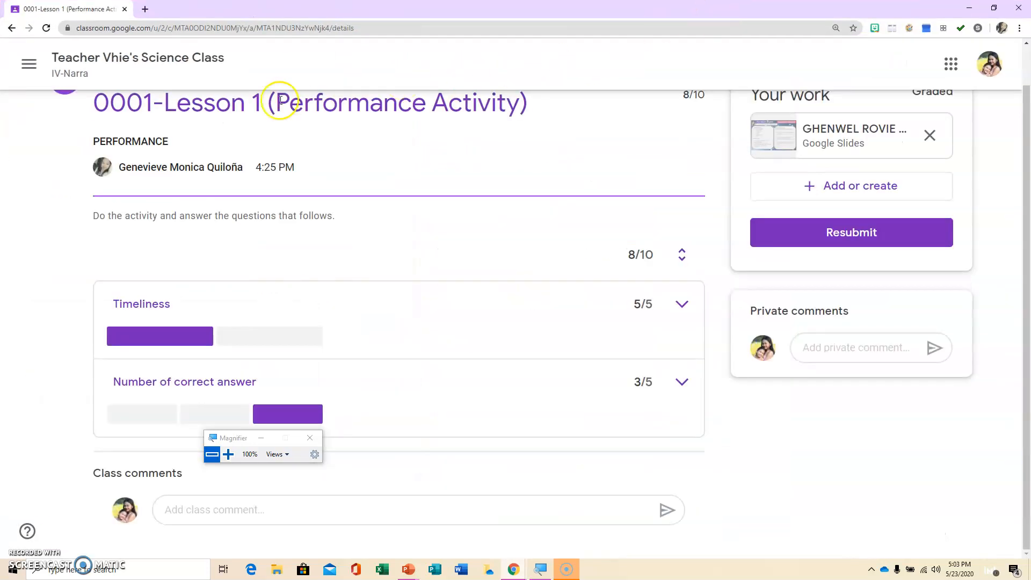
{"action": "scroll", "coordinate": [378, 335], "scroll_direction": "up", "scroll_amount": 1}
{"action": "scroll", "coordinate": [378, 336], "scroll_direction": "down", "scroll_amount": 1}
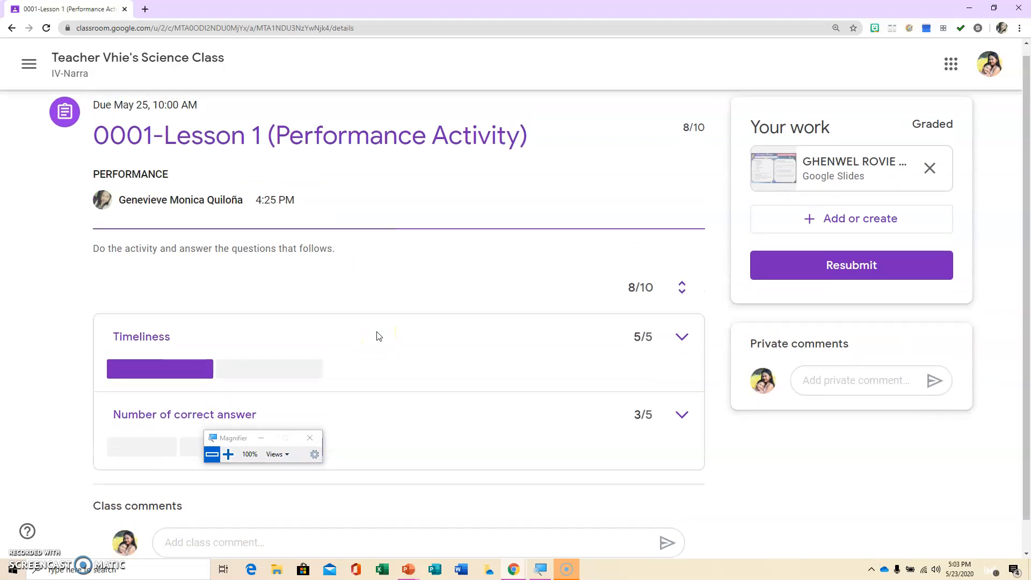
Reopen the assignment from the science class's Classwork as the first student, check the rubric scores and minimize the Magnifier.
{"action": "left_click", "coordinate": [29, 55]}
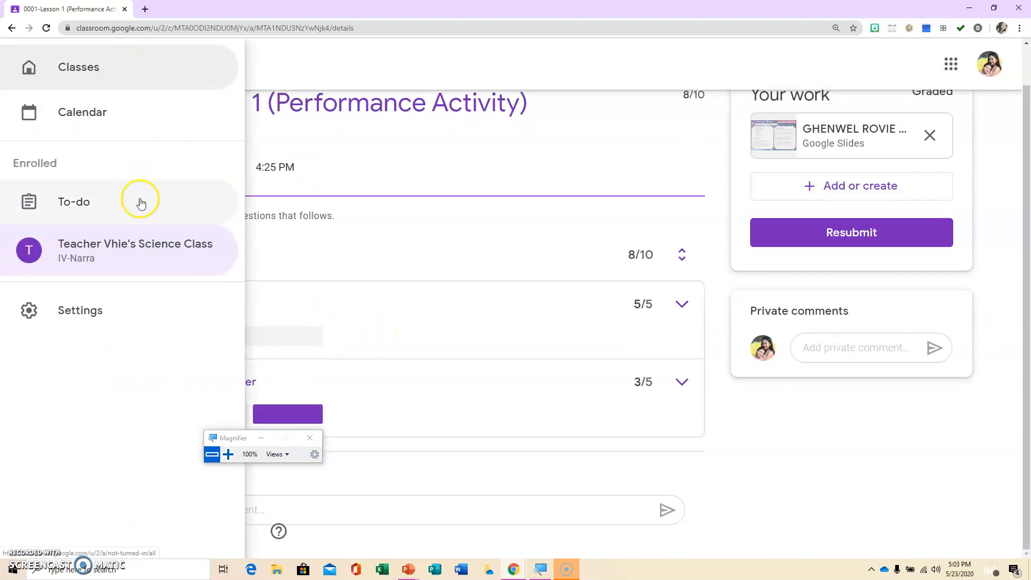
{"action": "left_click", "coordinate": [129, 65]}
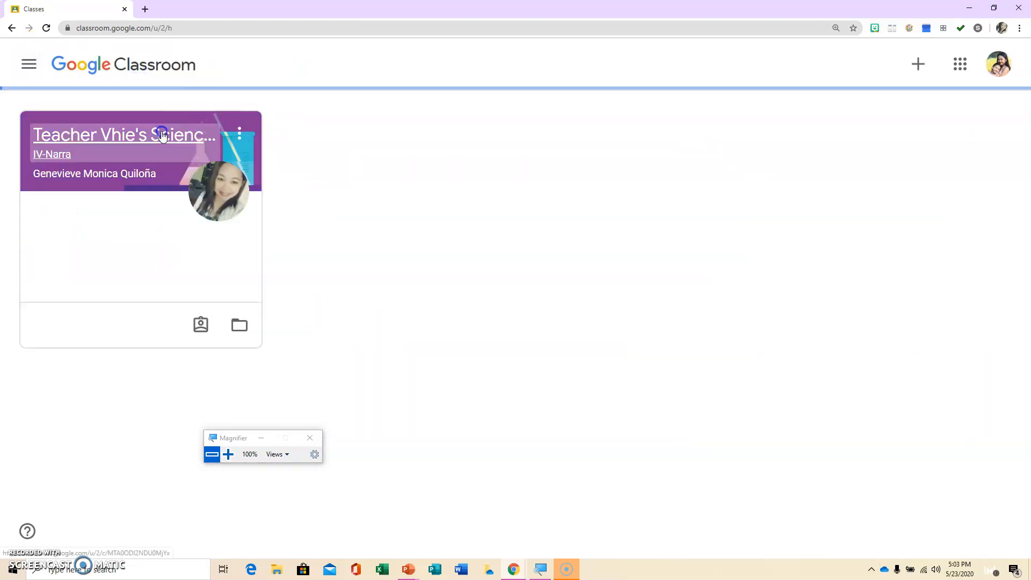
{"action": "left_click", "coordinate": [161, 132]}
{"action": "left_click", "coordinate": [485, 73]}
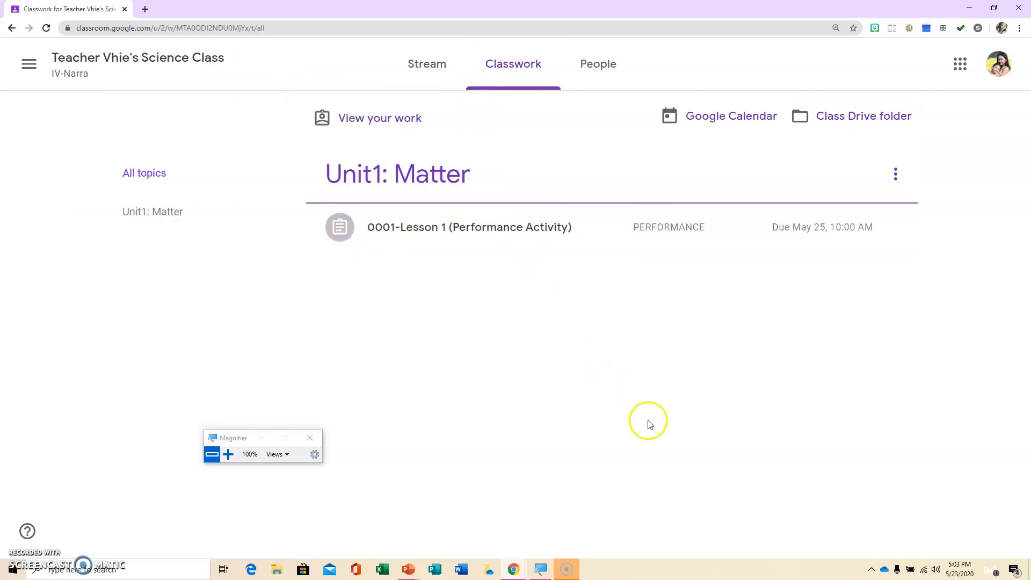
{"action": "left_click", "coordinate": [535, 246]}
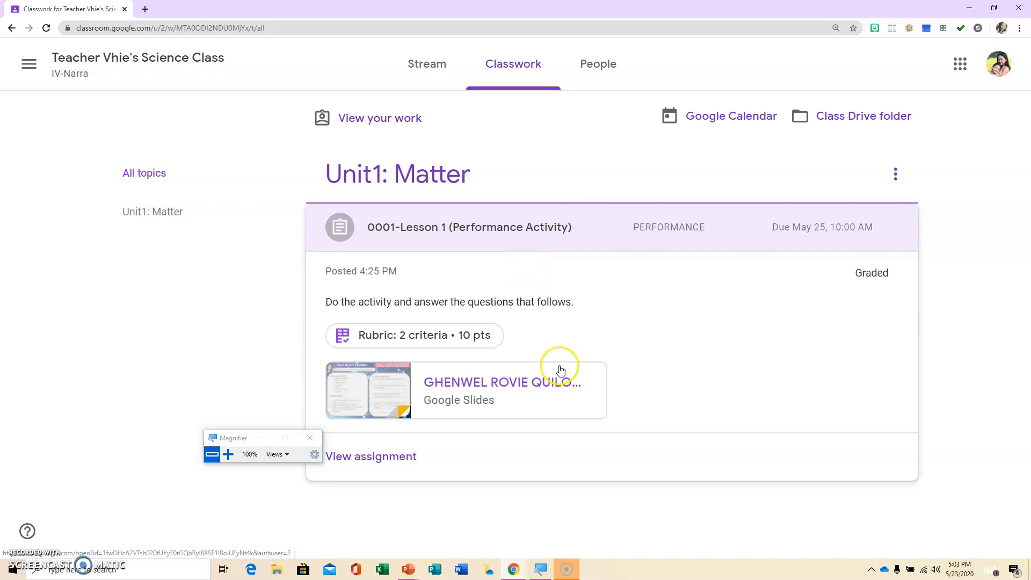
{"action": "left_click", "coordinate": [396, 456]}
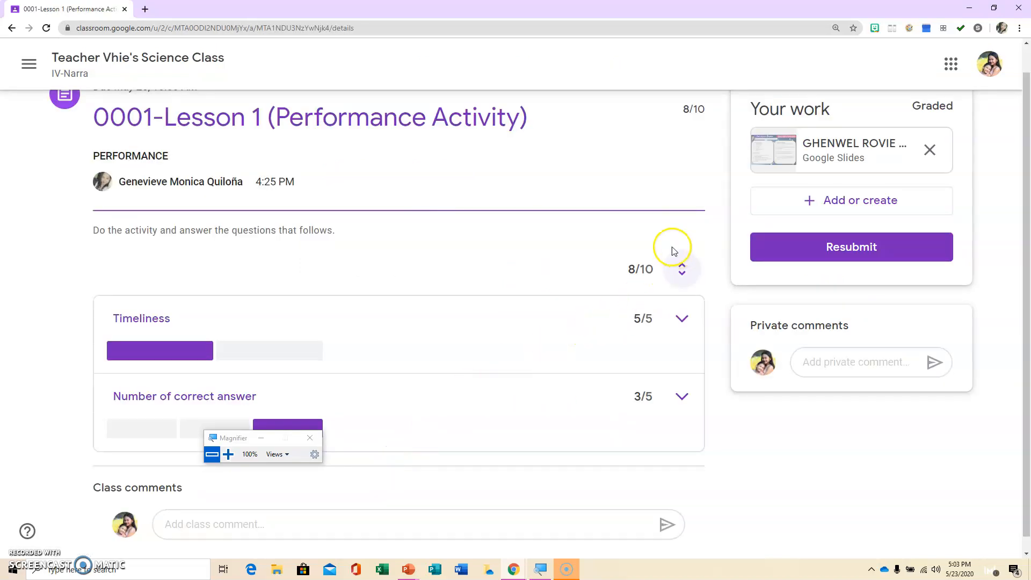
{"action": "left_click", "coordinate": [261, 437]}
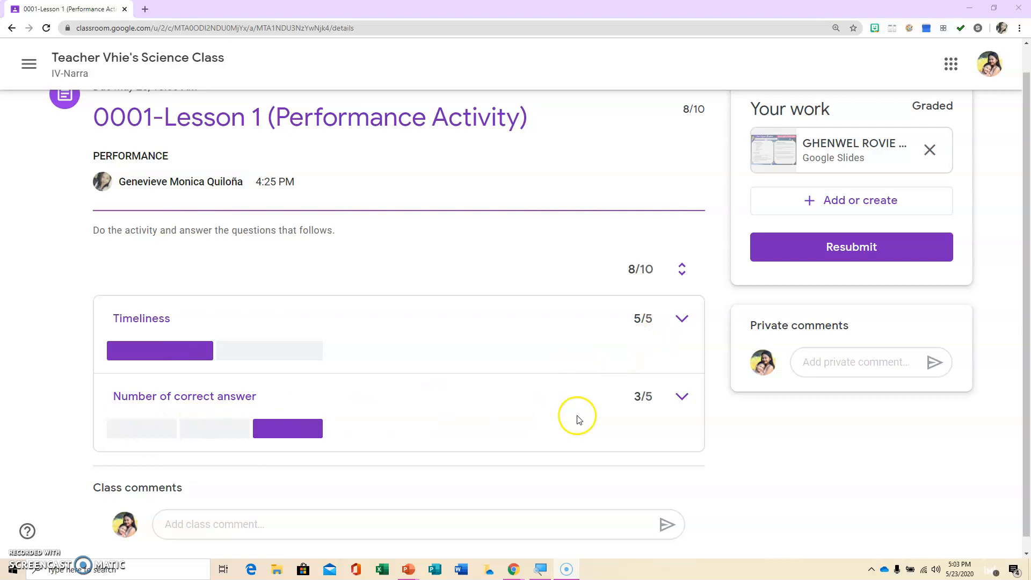
Enlarge the Google Meet window presenting the second student's phone, check the returned work there, and restore the side-by-side windows.
{"action": "left_click", "coordinate": [994, 8]}
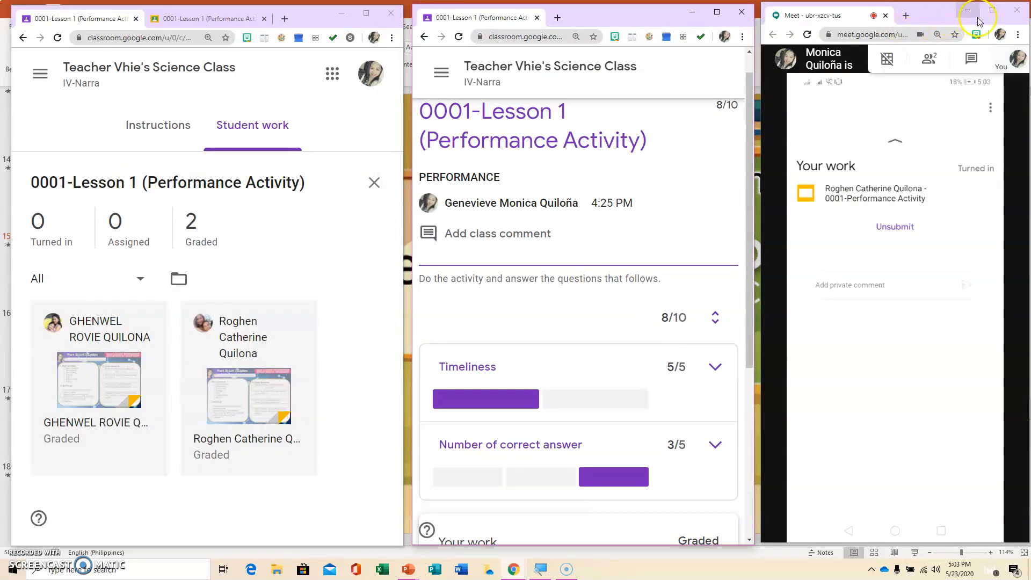
{"action": "left_click", "coordinate": [992, 11]}
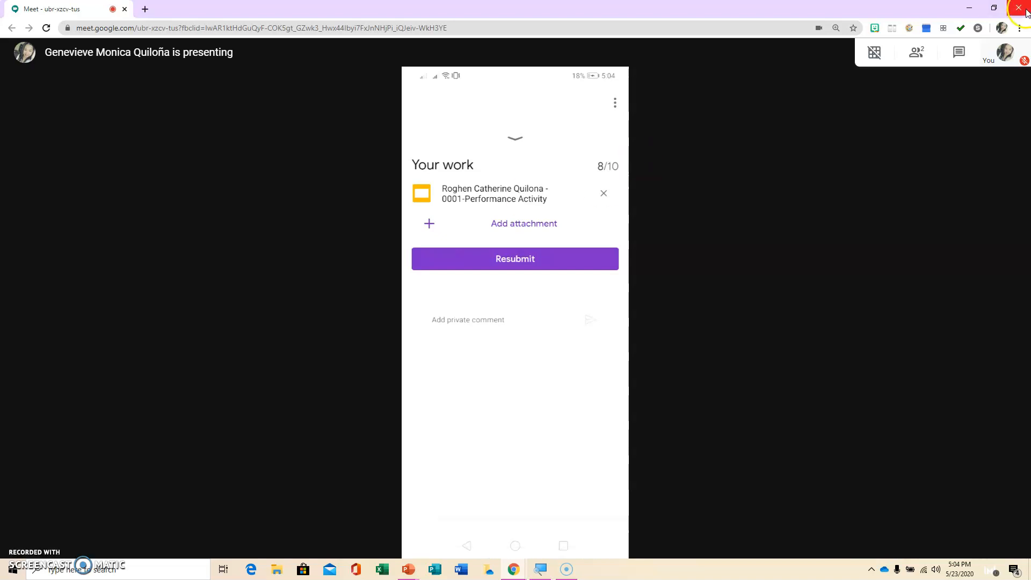
{"action": "left_click", "coordinate": [1000, 8]}
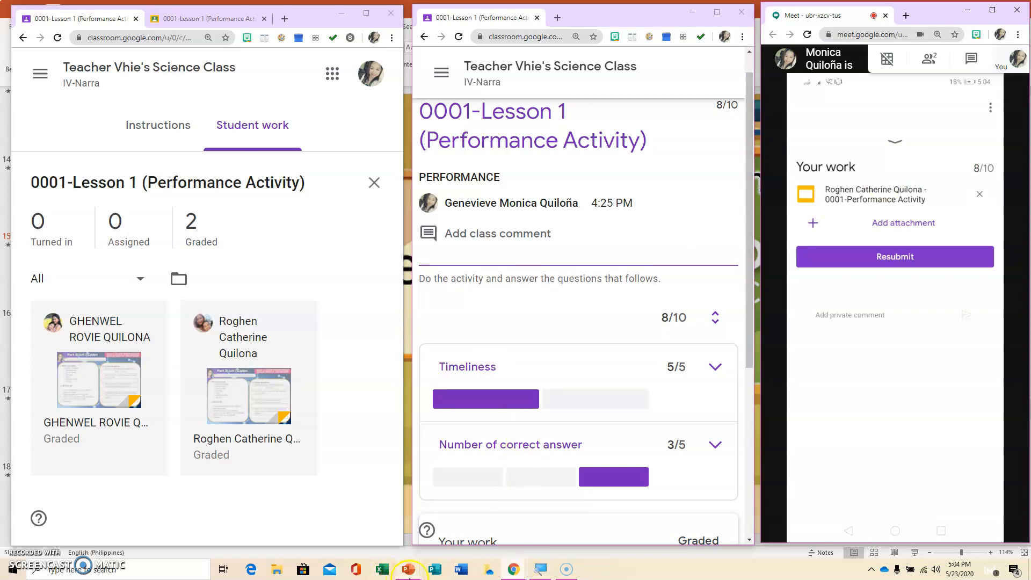
{"action": "mouse_move", "coordinate": [410, 572]}
{"action": "left_click", "coordinate": [452, 548]}
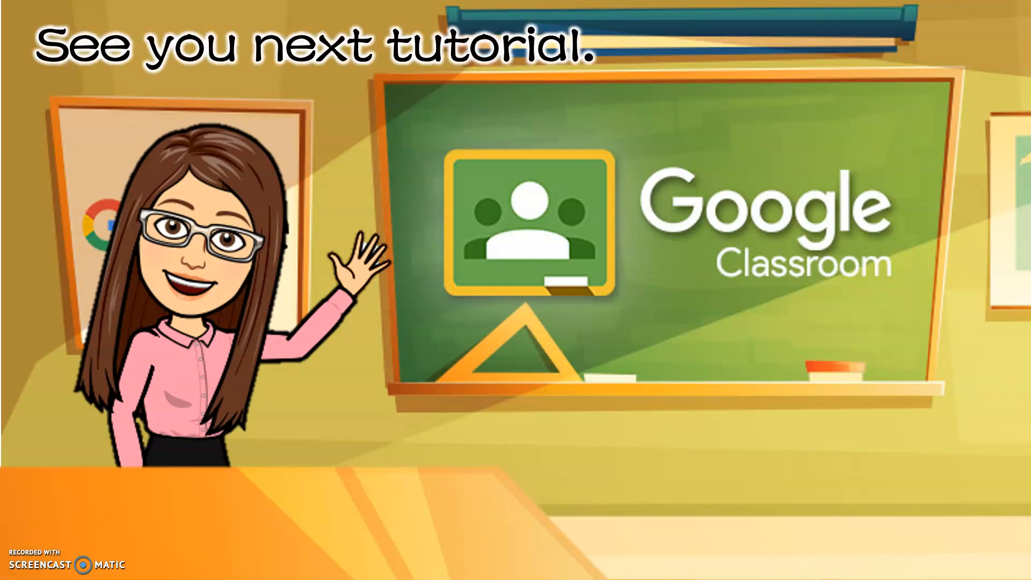
{"action": "left_click", "coordinate": [403, 468]}
{"action": "left_click", "coordinate": [403, 468]}
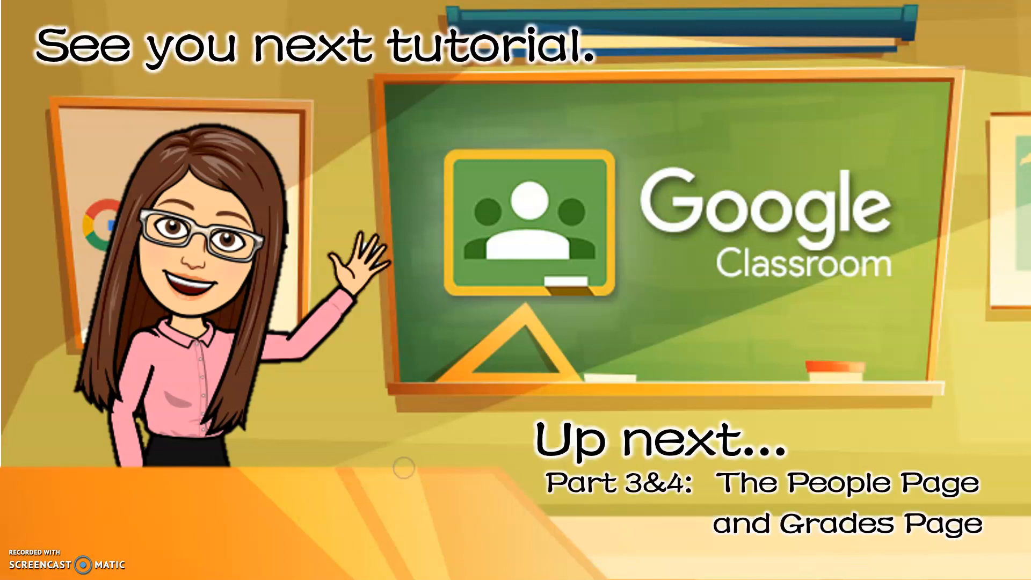